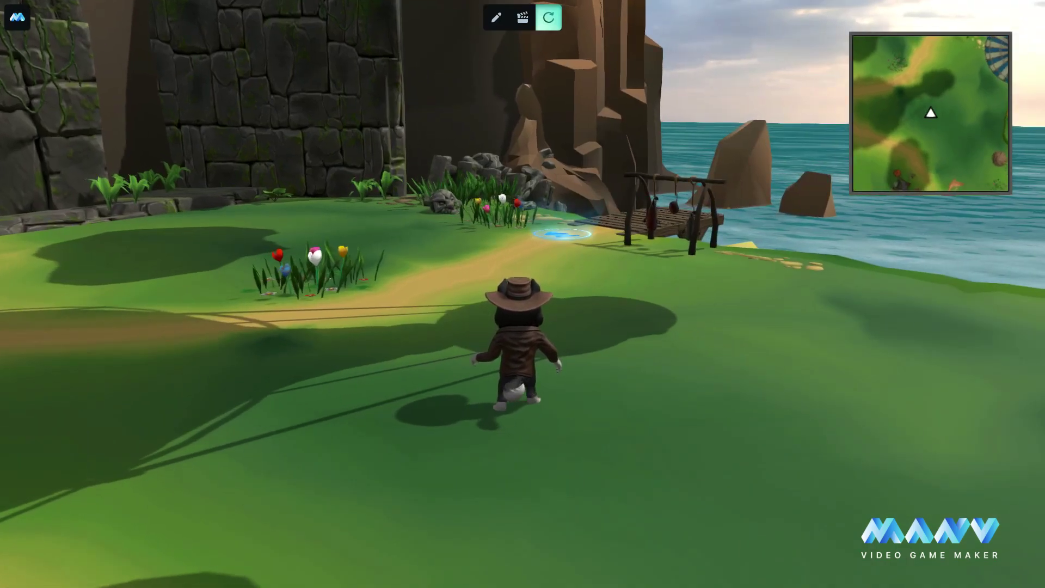
Step: In play mode, bring up the Menu panel with the Escape key
key(Escape)
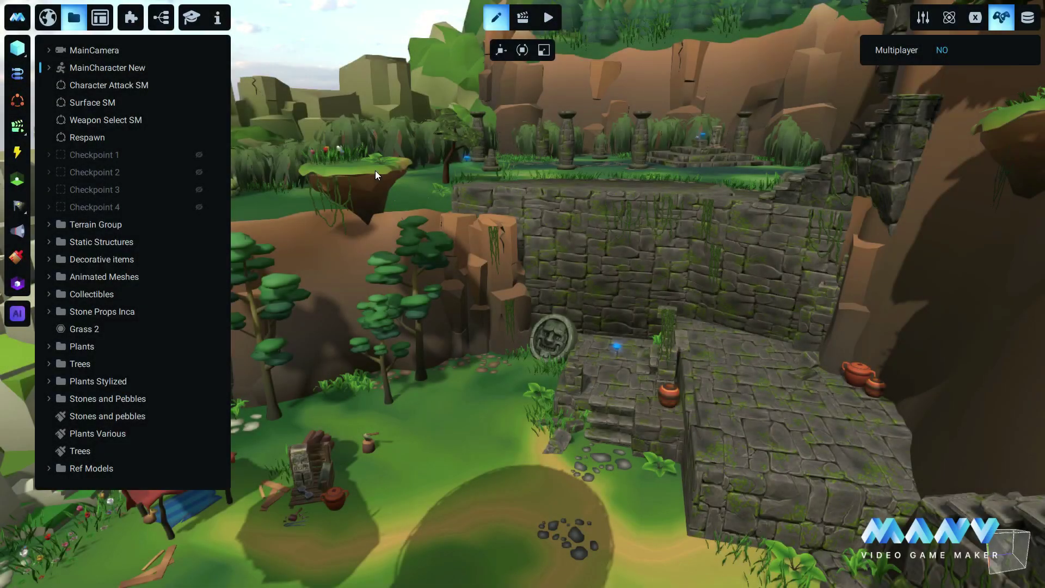
Step: Add a new UI container to the Game UI canvas and adjust its frame
click(99, 20)
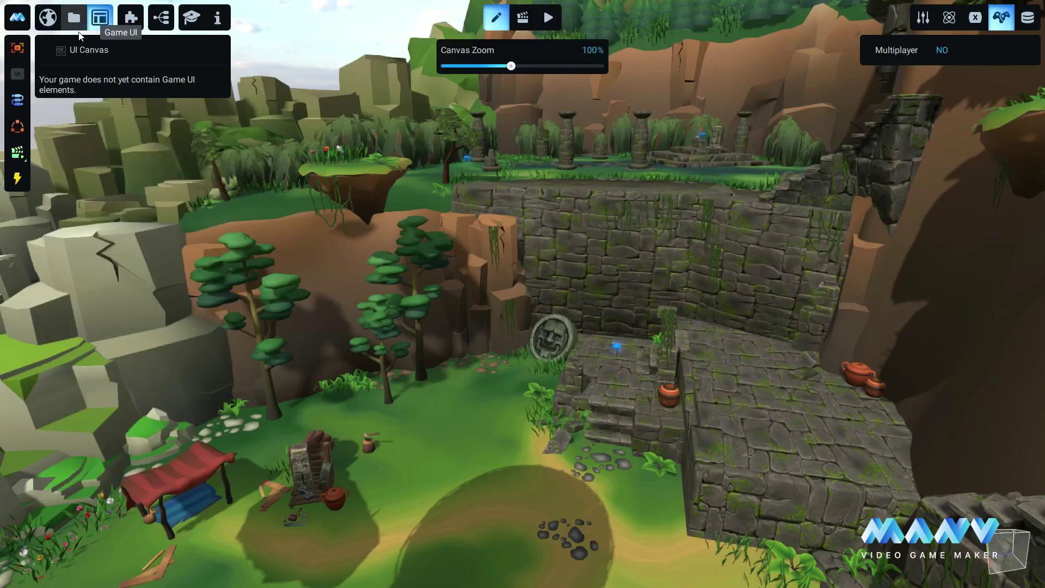
click(17, 73)
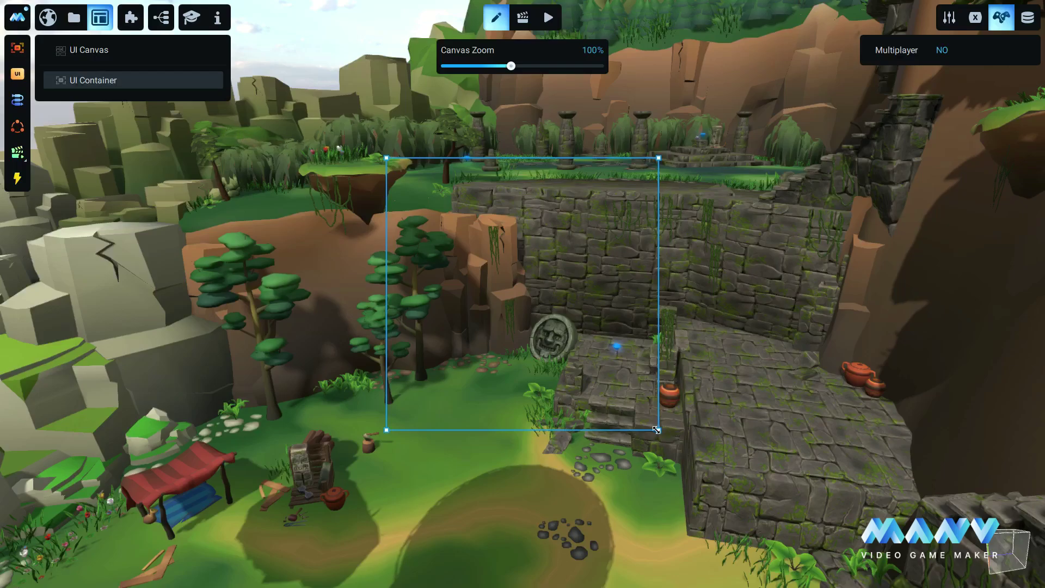
drag(656, 430, 617, 427)
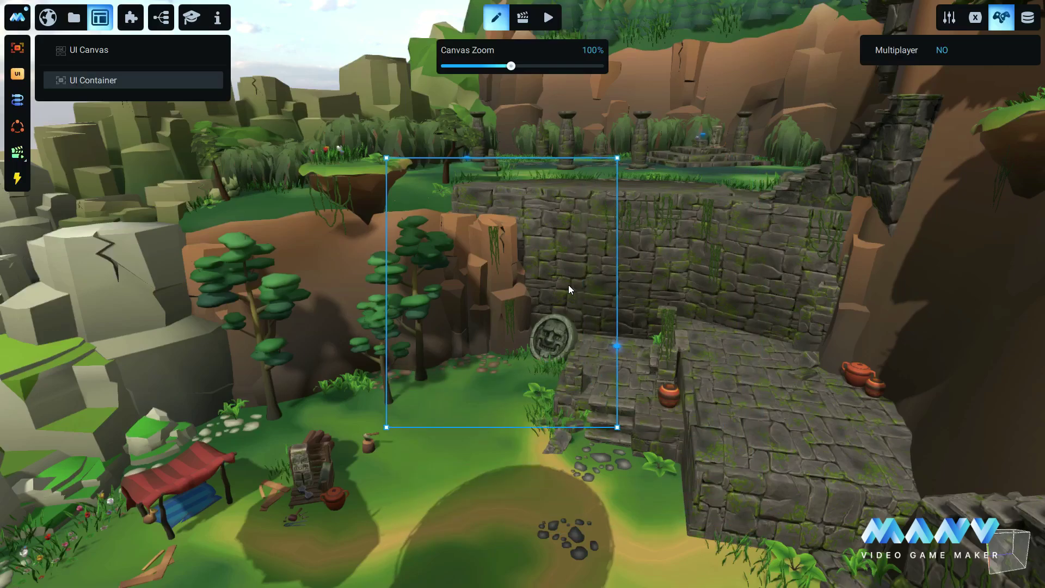
Step: Set the container's size to 450 by 550
click(951, 17)
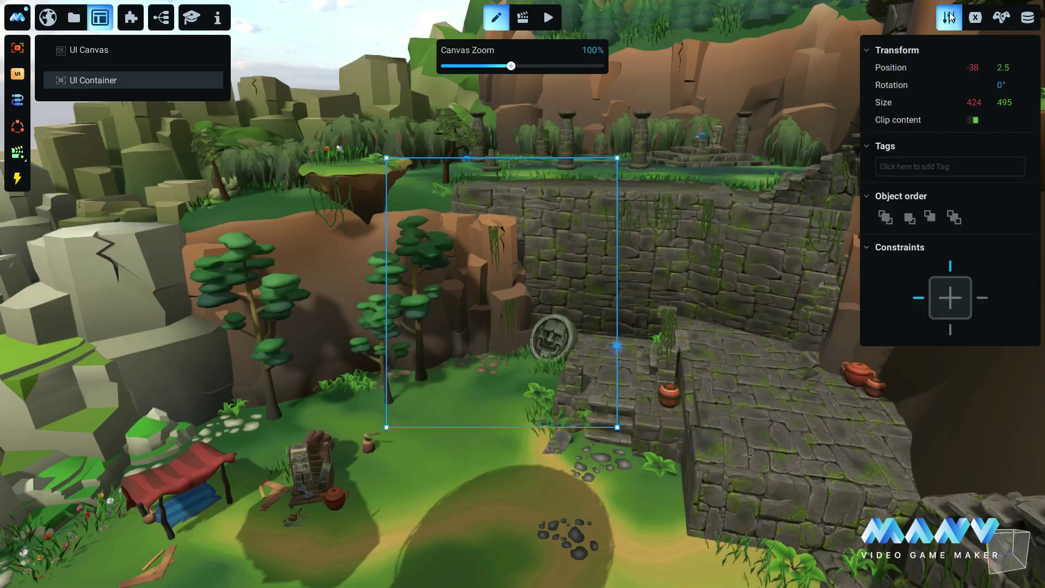
click(975, 103)
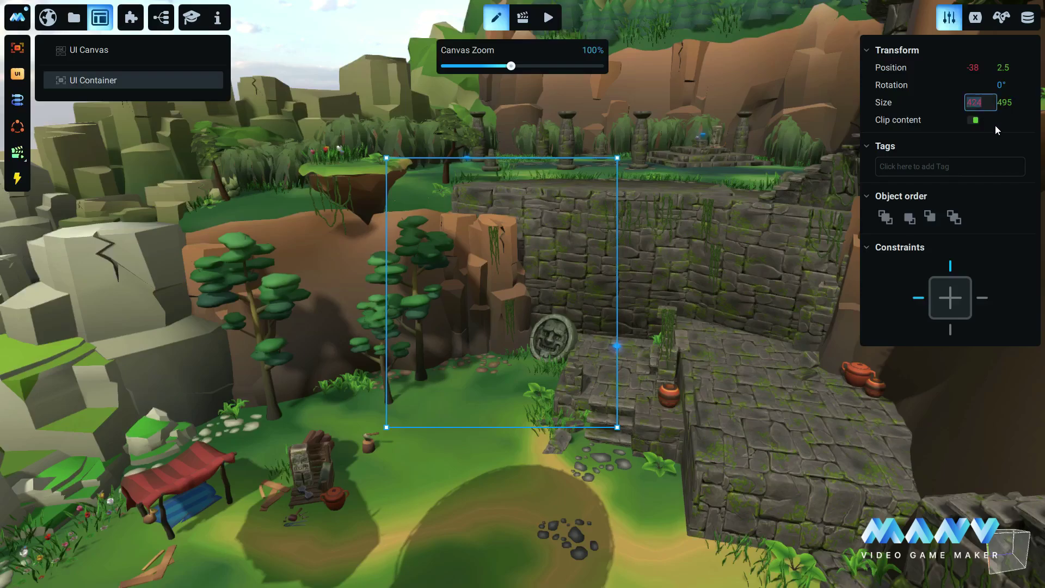
text(450)
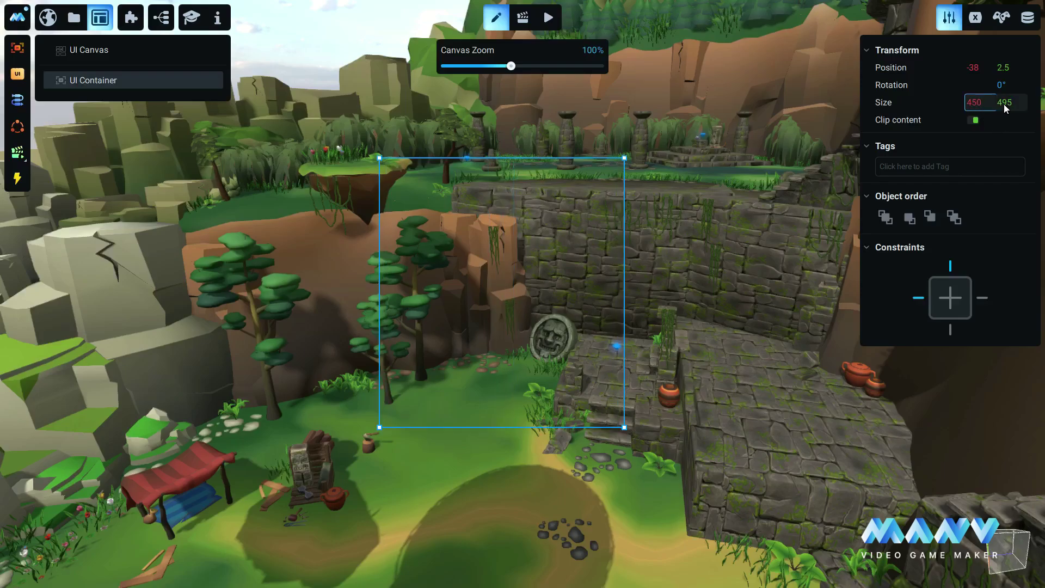
click(1004, 102)
text(550)
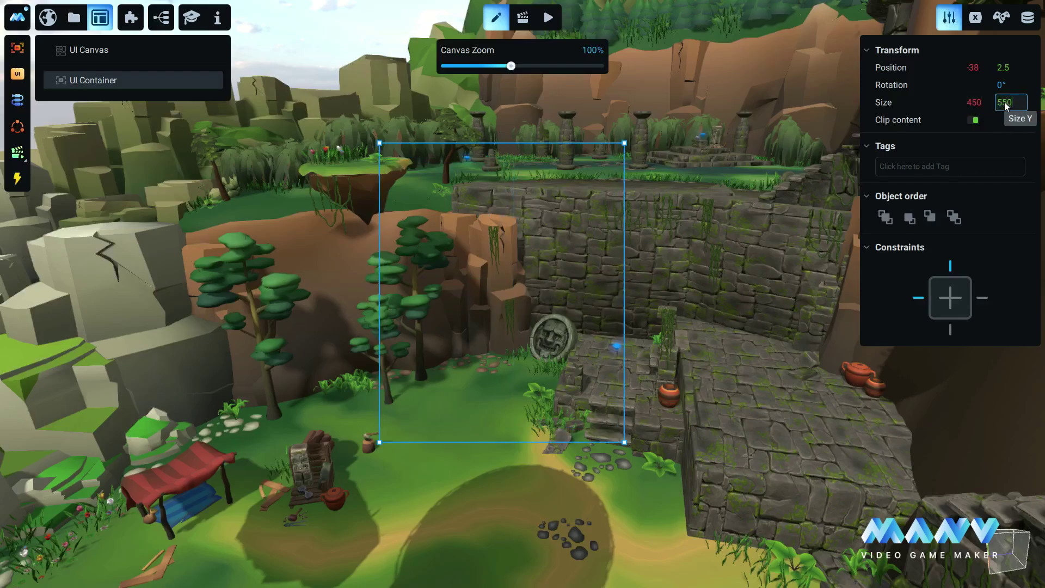
key(Return)
Step: Position the container at 0,0, turn off Clip content, and anchor it to the centre
click(983, 69)
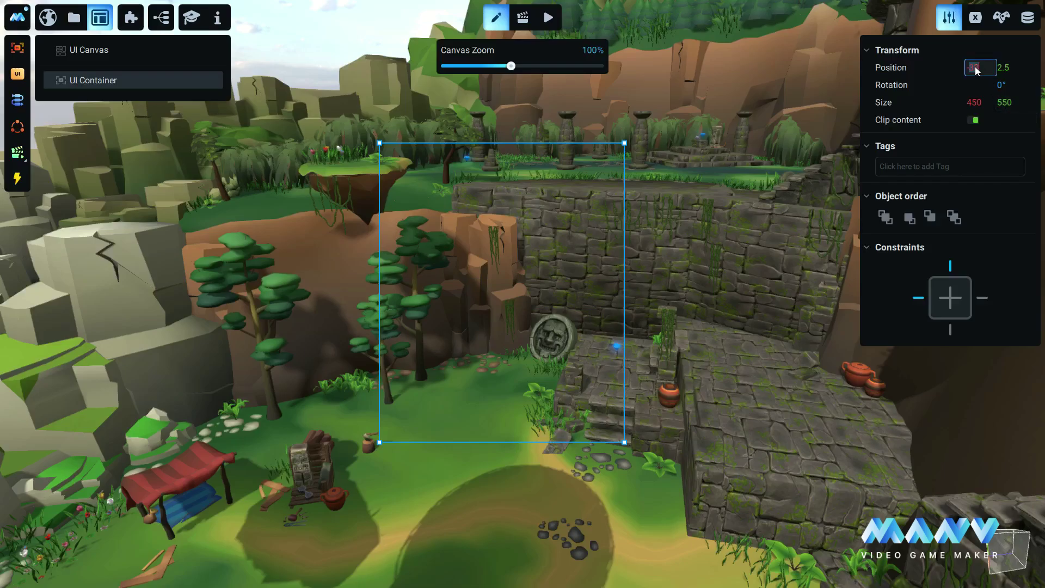
text(0)
click(1003, 67)
text(0)
key(Return)
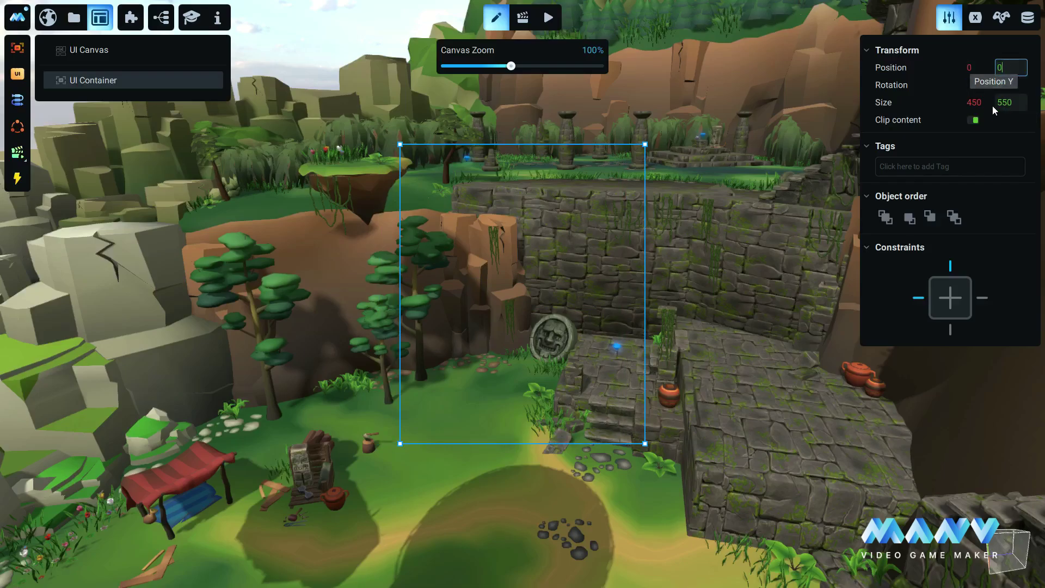
click(971, 120)
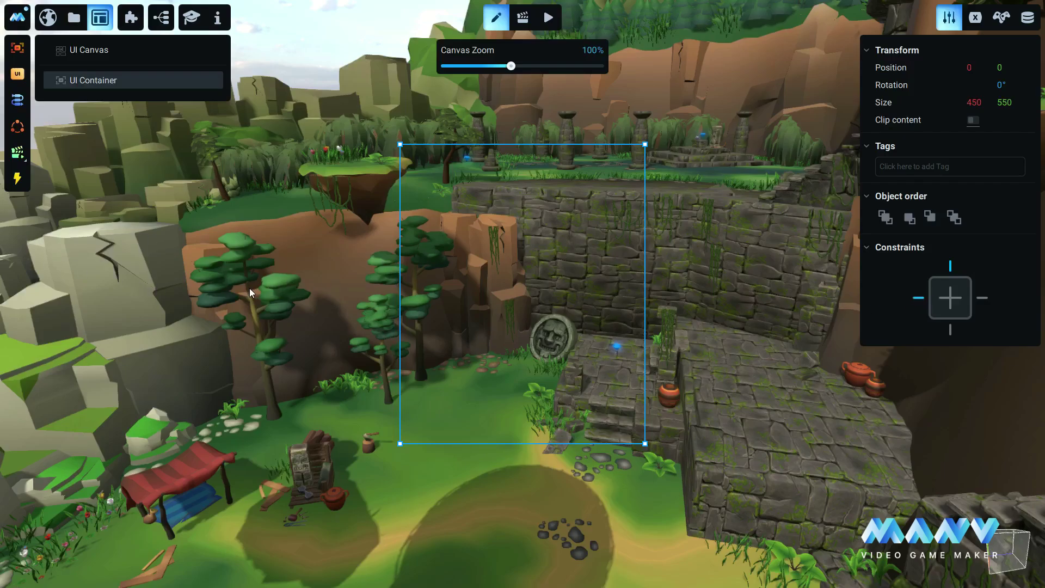
click(951, 267)
click(951, 295)
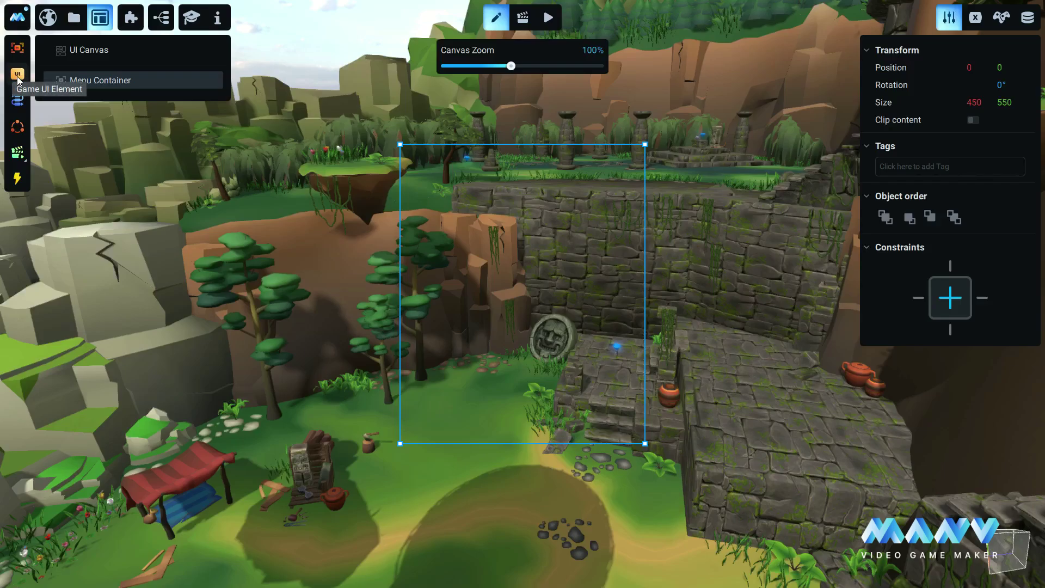
Step: Add a UI element inside Menu Container and rename it Background
click(18, 80)
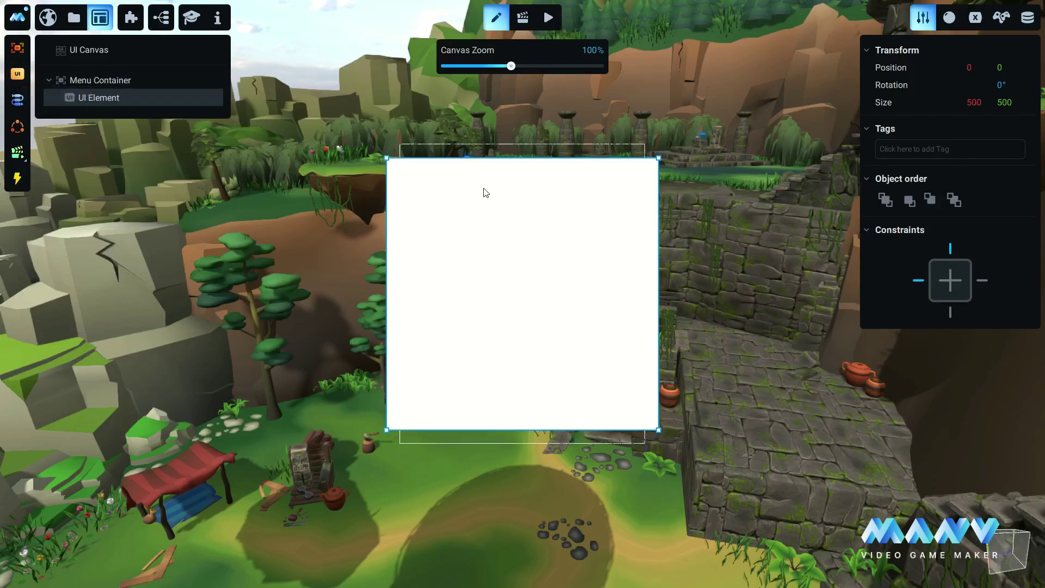
right_click(97, 96)
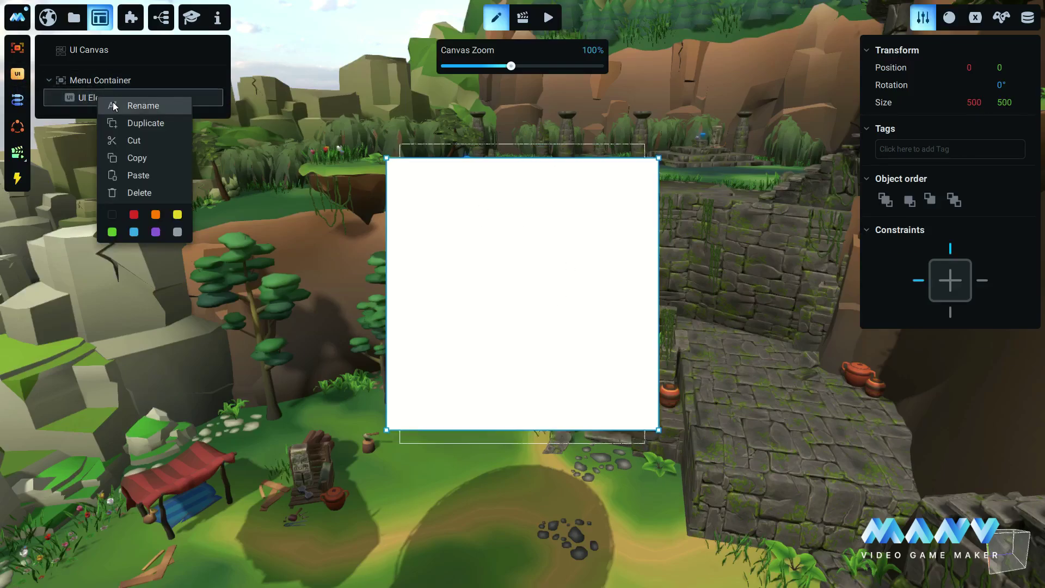
click(136, 103)
text(Background)
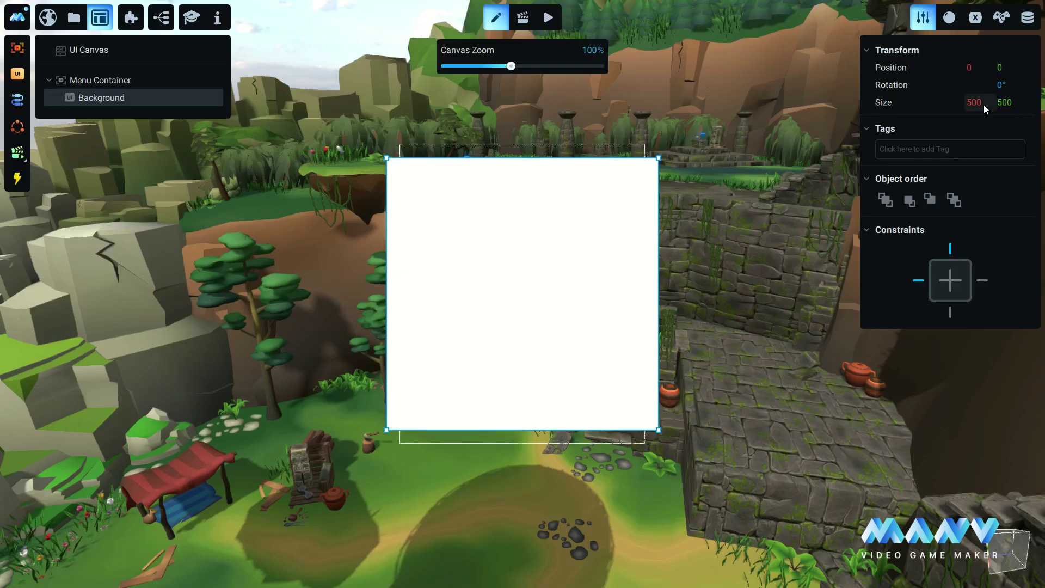
Step: Size the Background 450 by 550 and anchor it to the centre
text(450)
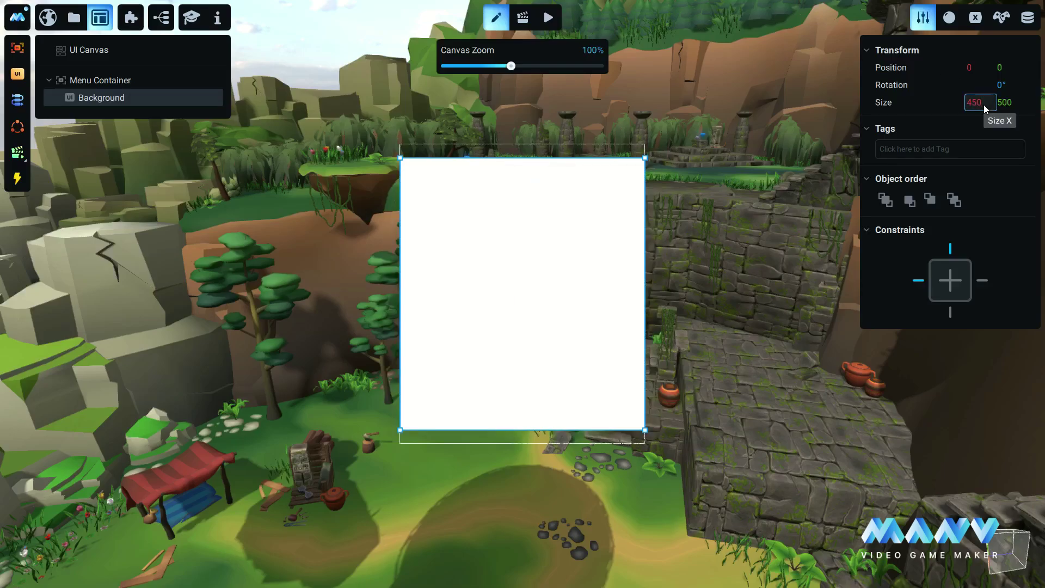
click(1008, 104)
text(550)
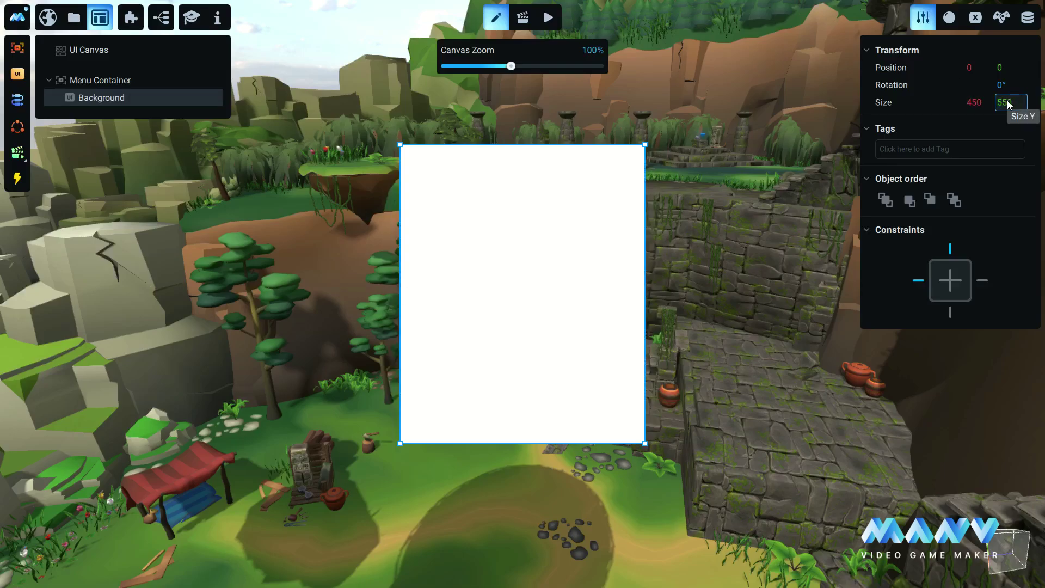
key(Return)
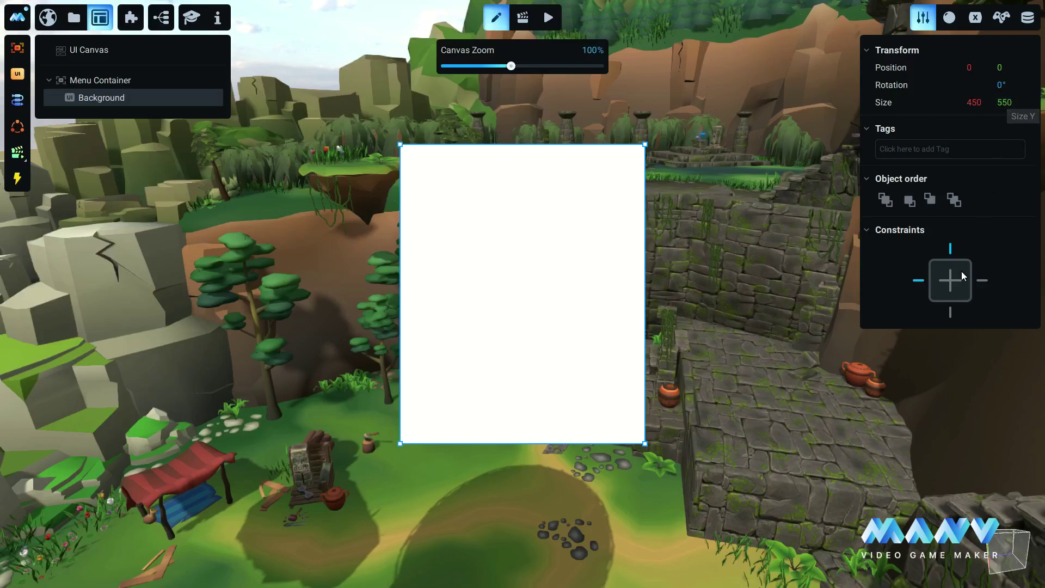
click(950, 286)
click(946, 281)
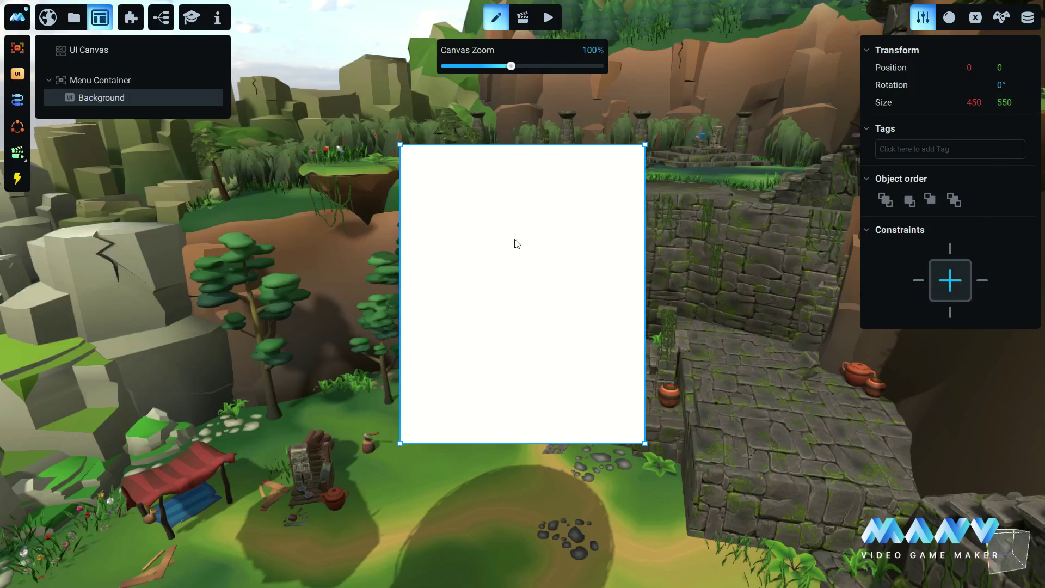
click(949, 17)
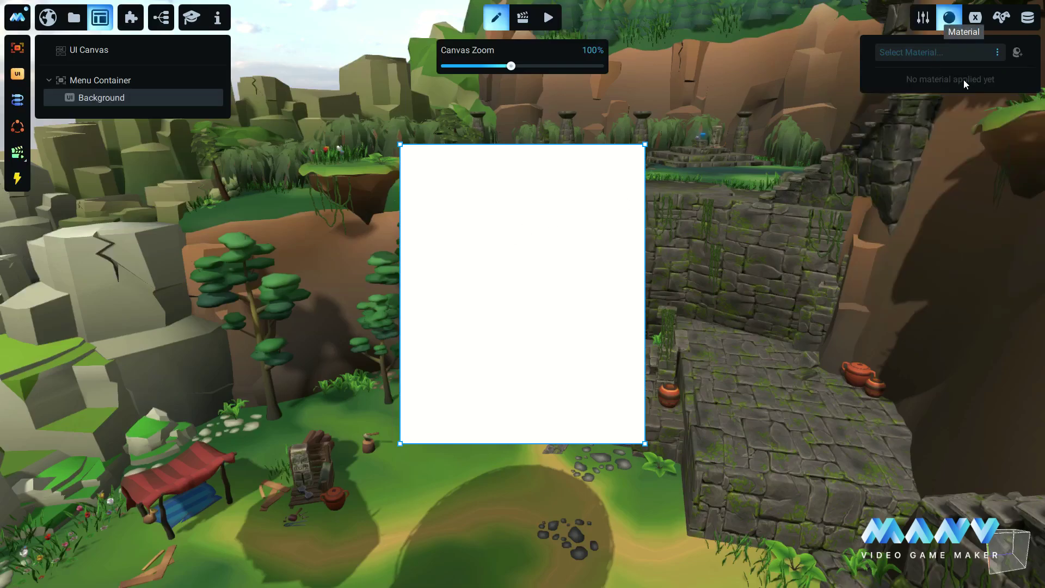
Step: Create a new material for the Background named Menu Background
click(1017, 52)
click(909, 53)
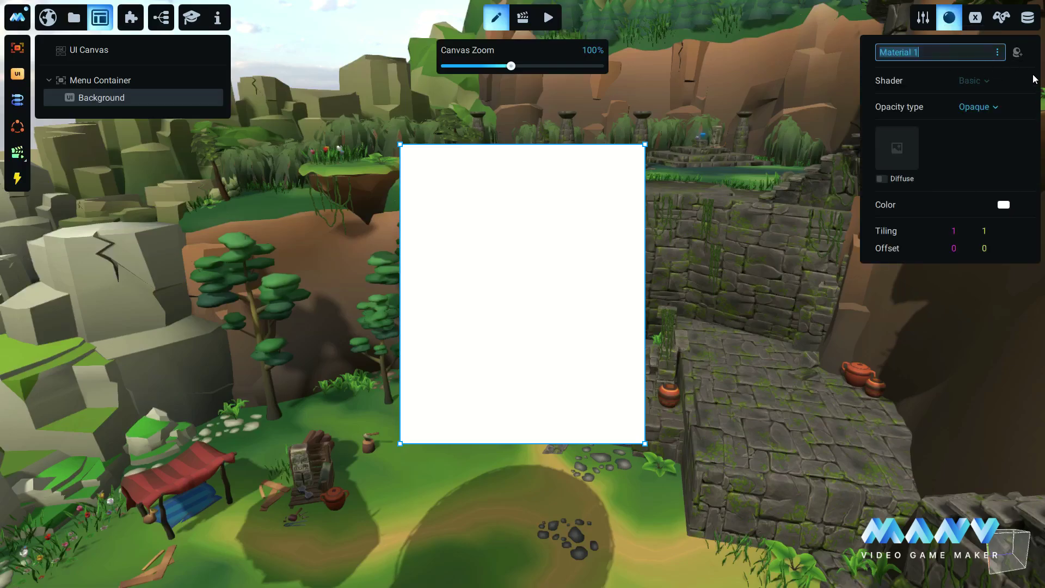
text(Menu Background)
key(Return)
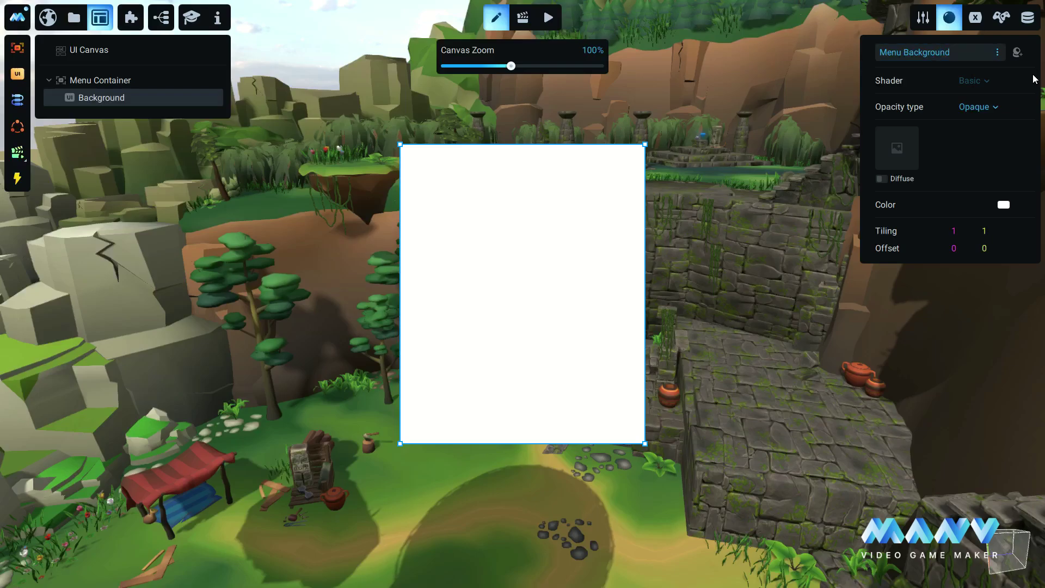
Step: Import Menu background.png as the material's Diffuse texture
click(894, 147)
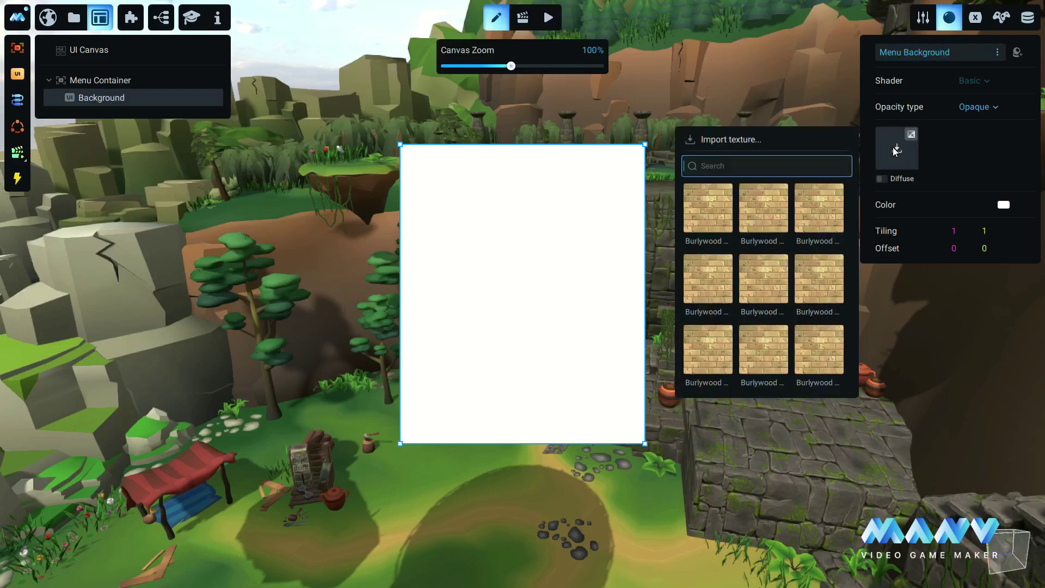
click(723, 139)
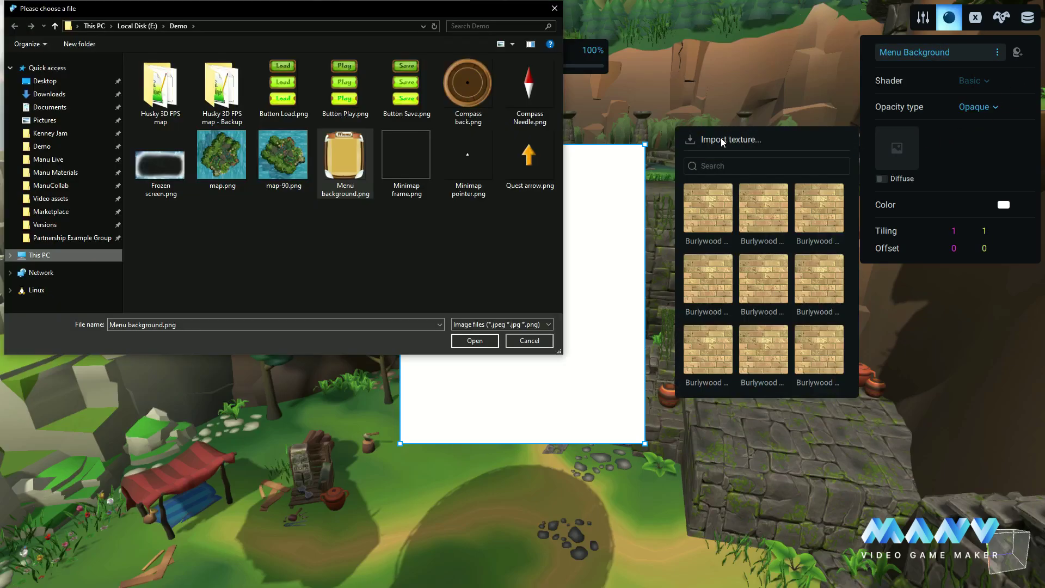
click(339, 158)
click(470, 341)
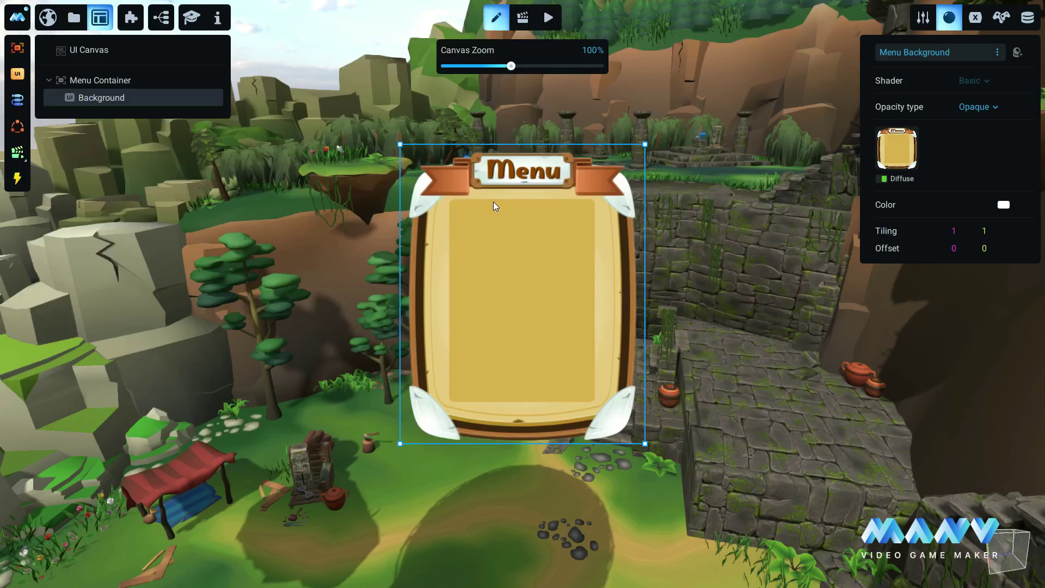
click(26, 78)
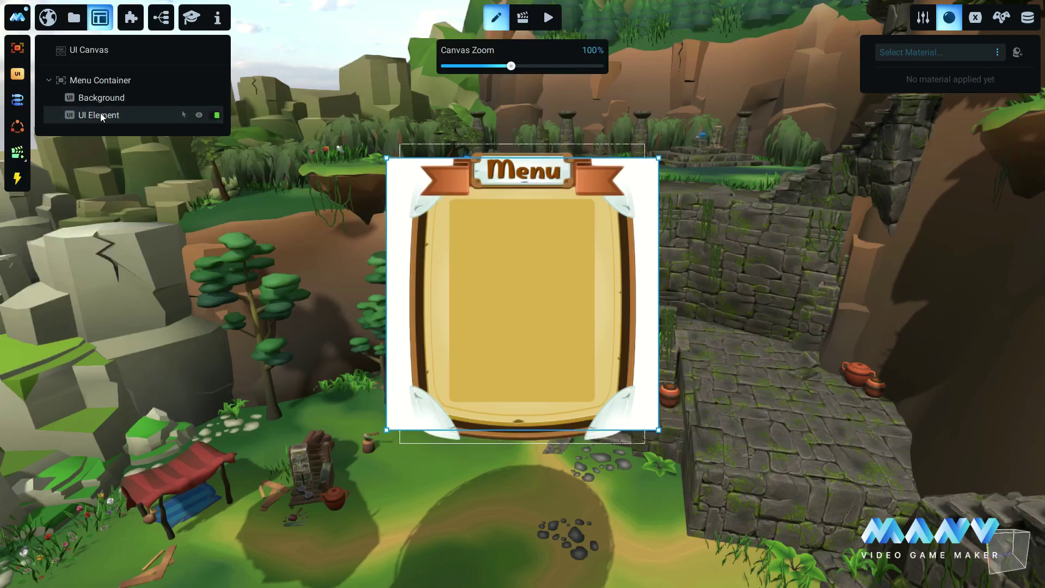
Step: Rename the new element to Play Button
right_click(98, 115)
click(135, 124)
text(Play Button)
key(Return)
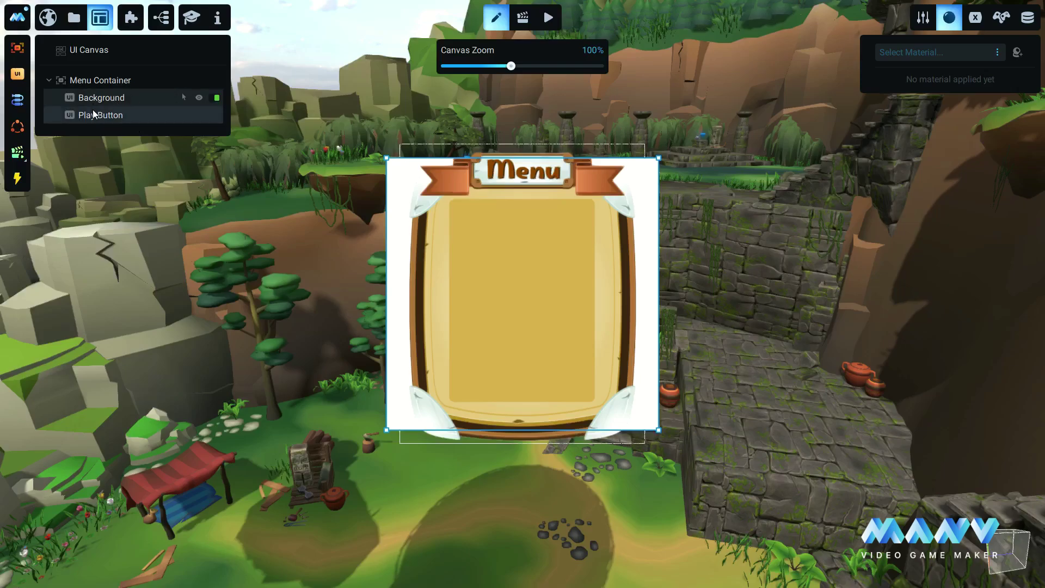
Step: Reorder Play Button so it sits in front of the Background
click(105, 116)
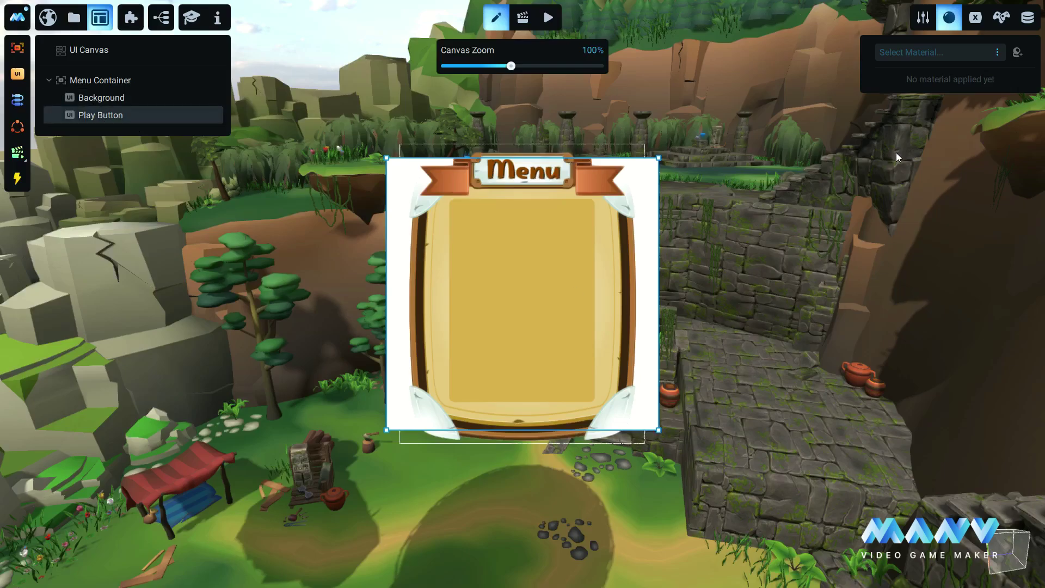
click(929, 17)
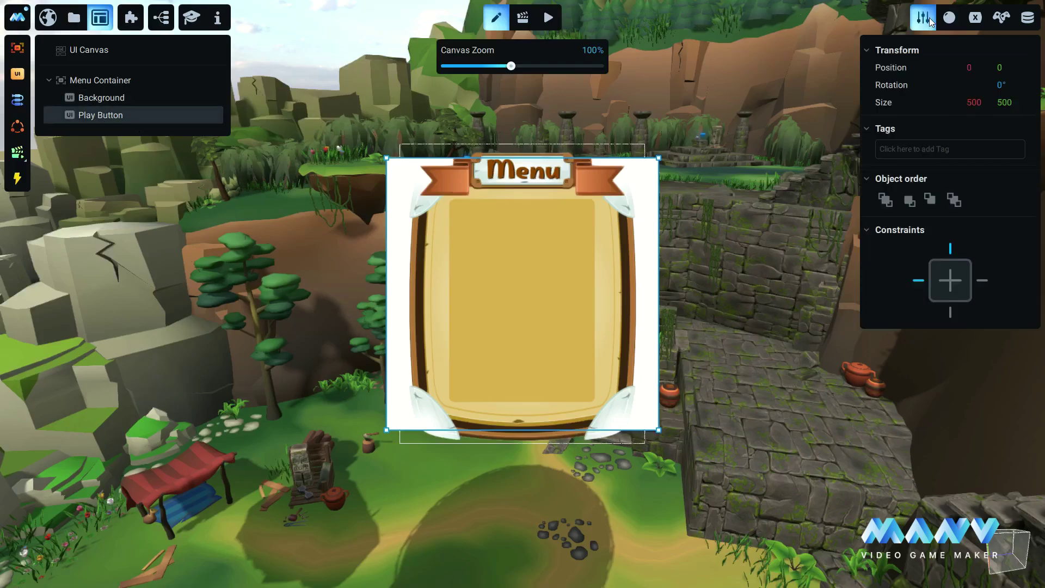
click(886, 200)
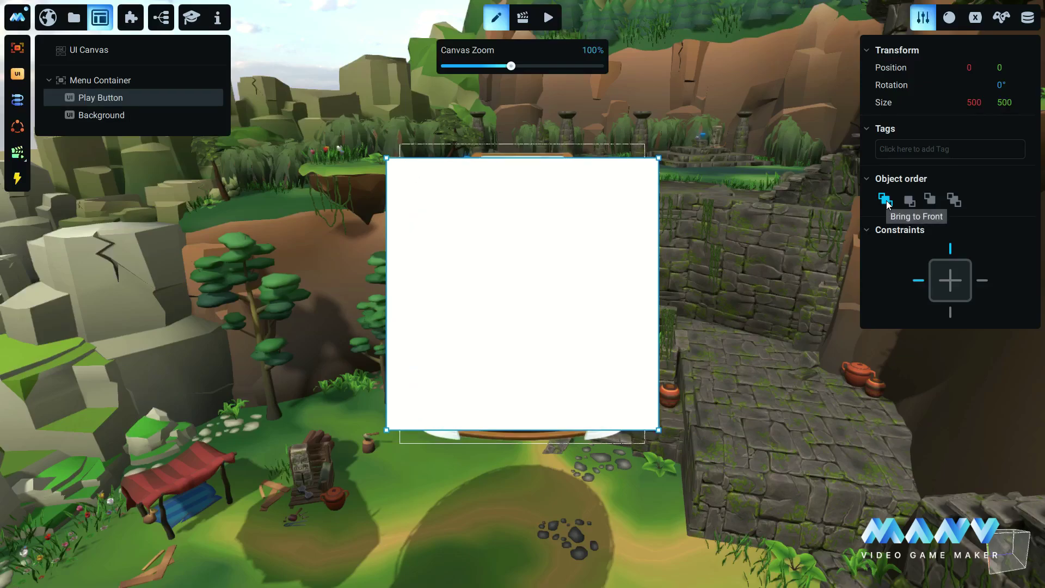
click(954, 199)
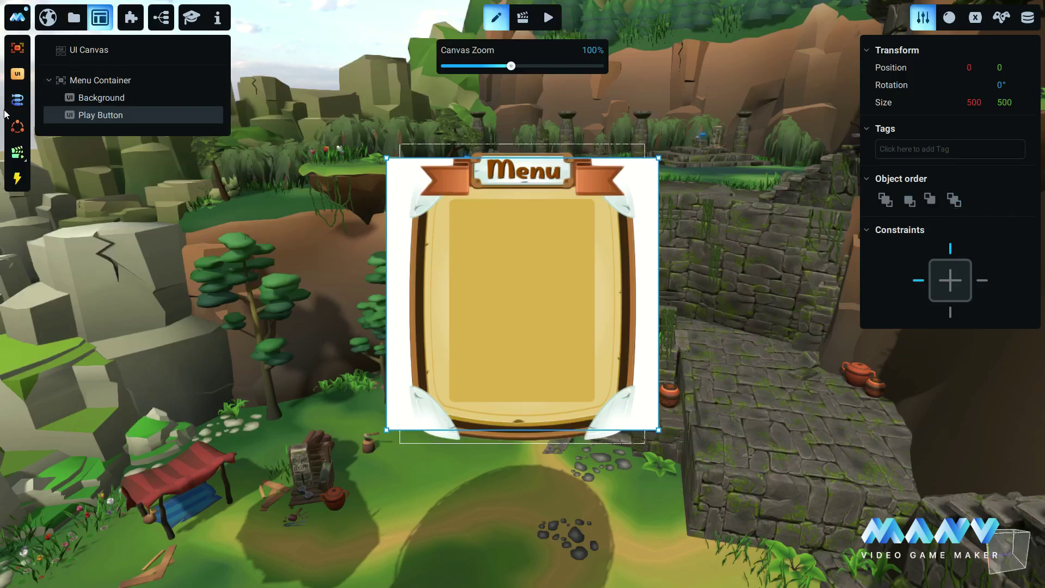
drag(99, 115, 106, 90)
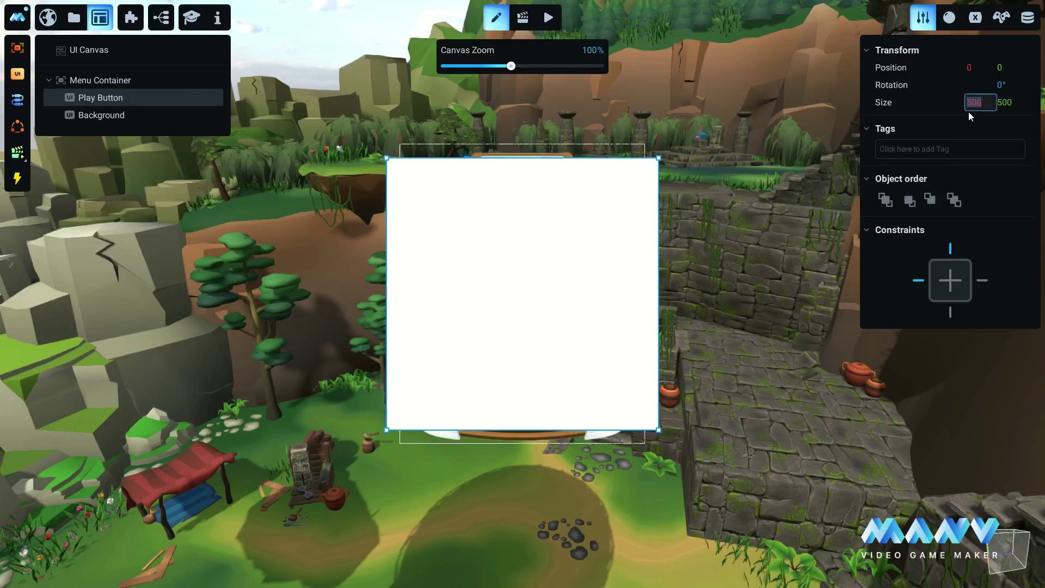
Step: Set Play Button's size to 250×100 and Y position to 100, centred horizontally
text(250)
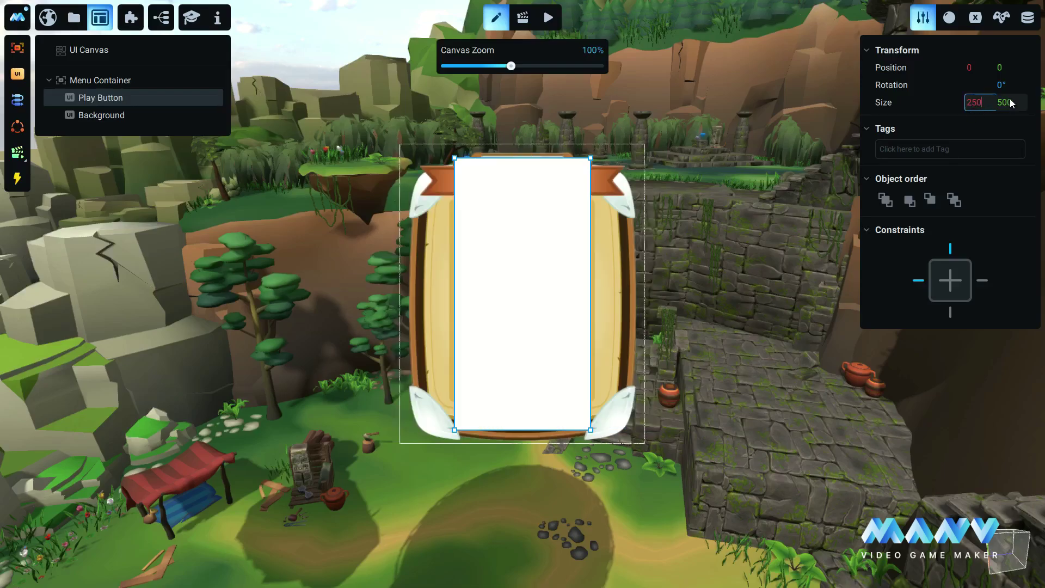
click(1010, 102)
text(100)
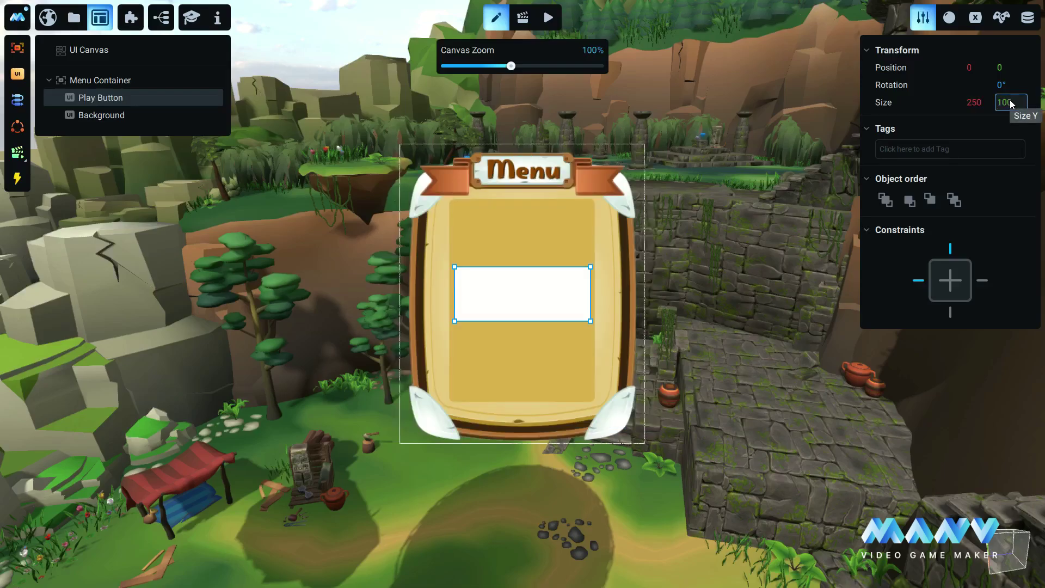
click(1004, 70)
text(100)
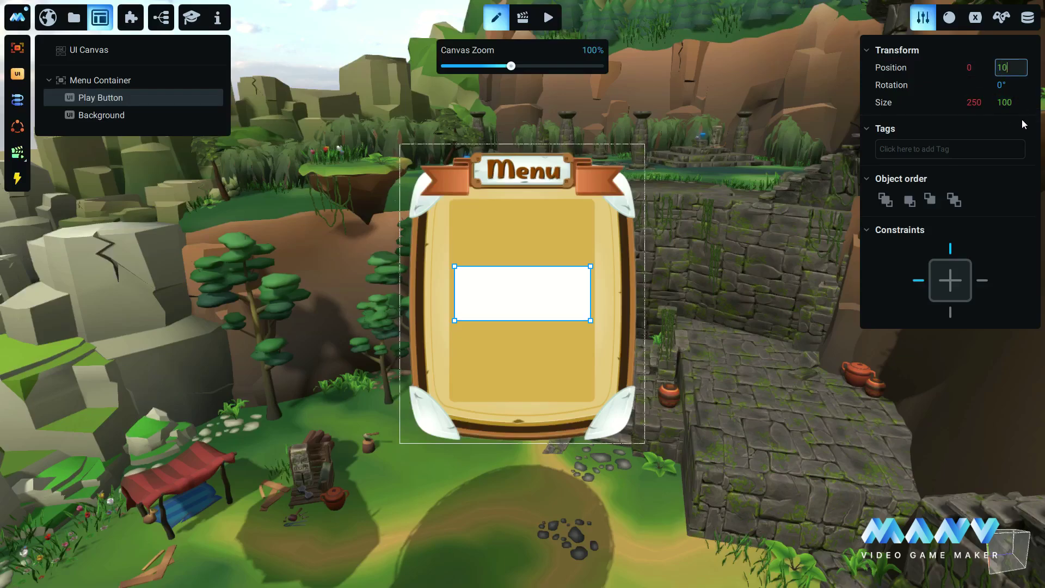
key(Return)
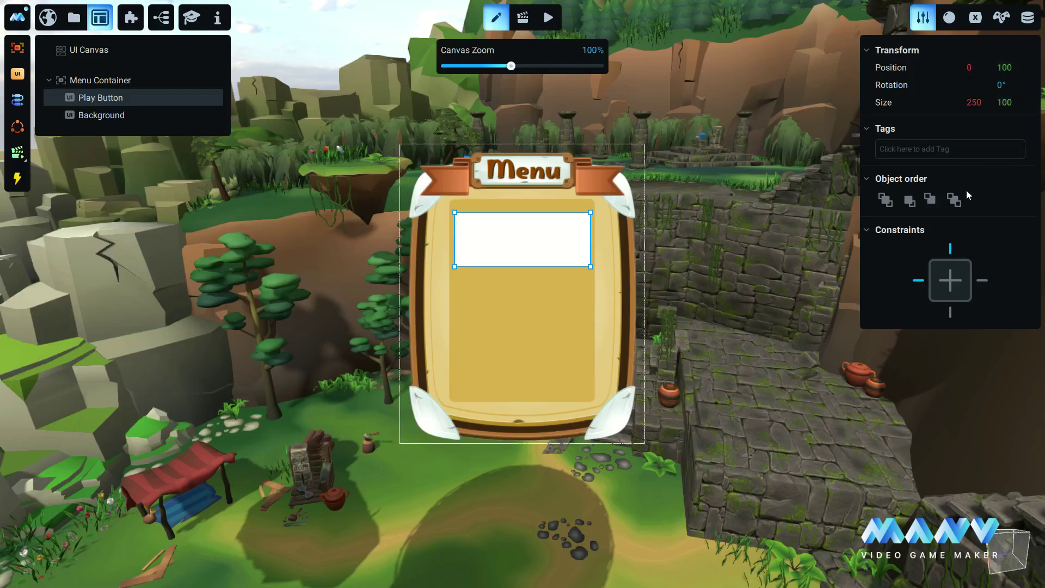
click(952, 279)
Step: Anchor the button to the top and name its material Play Button
click(951, 249)
click(949, 18)
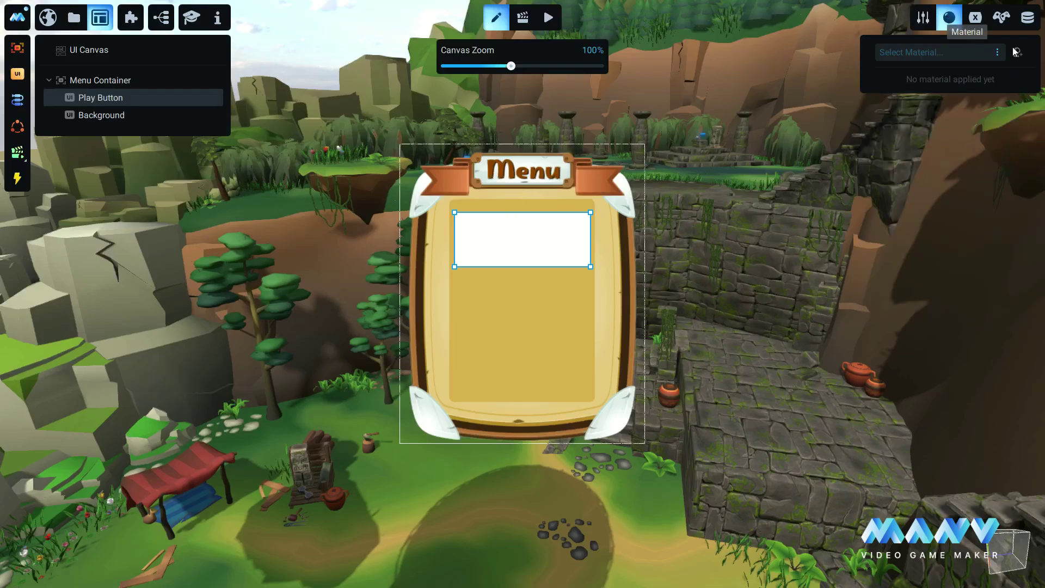
click(900, 52)
text(Play Button)
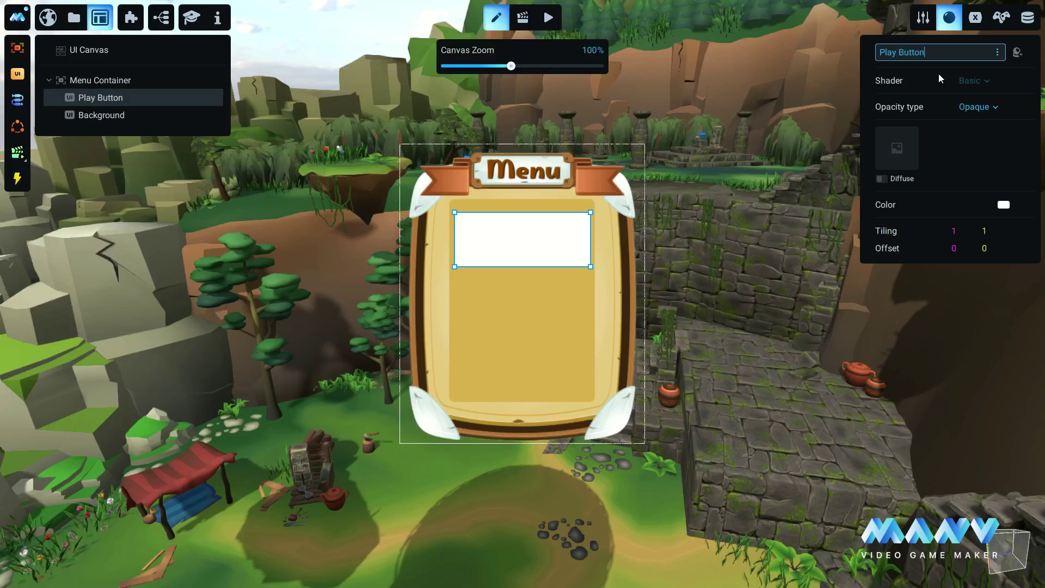
key(Return)
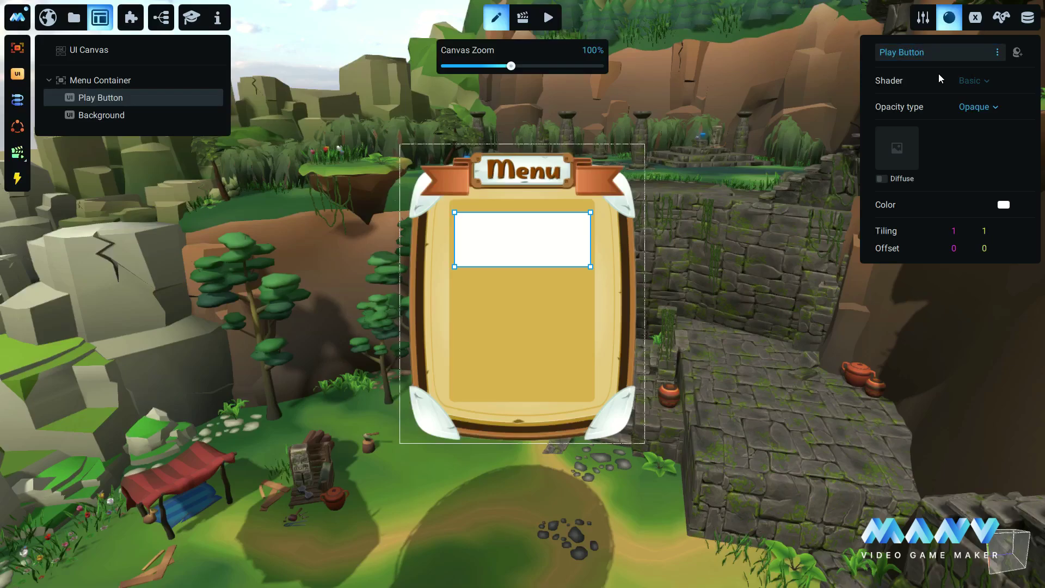
Step: Texture it with Button Play.png, using Tiling V 0.333 and Offset V 66.666
click(897, 148)
click(726, 139)
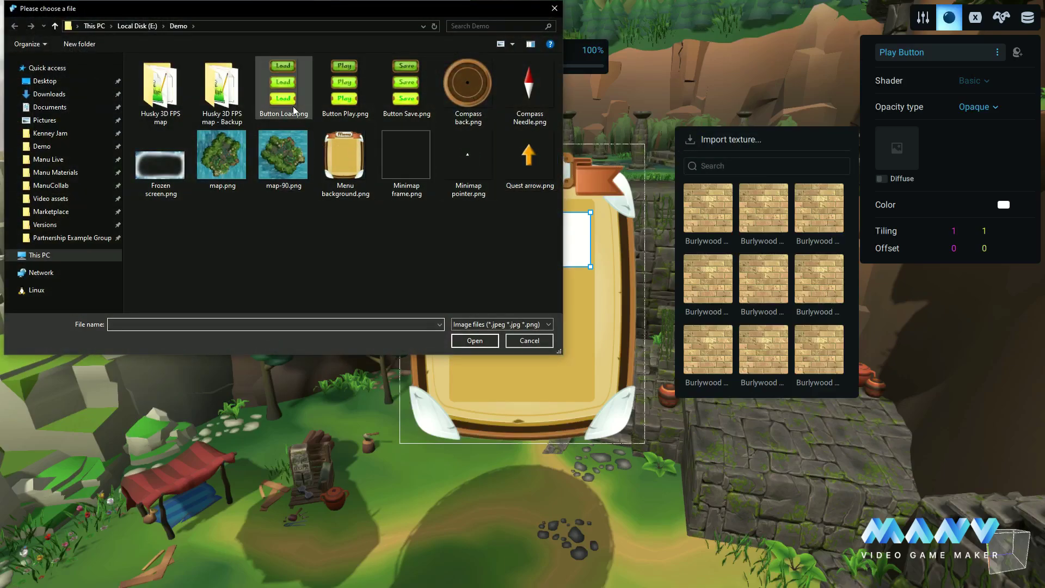
click(350, 82)
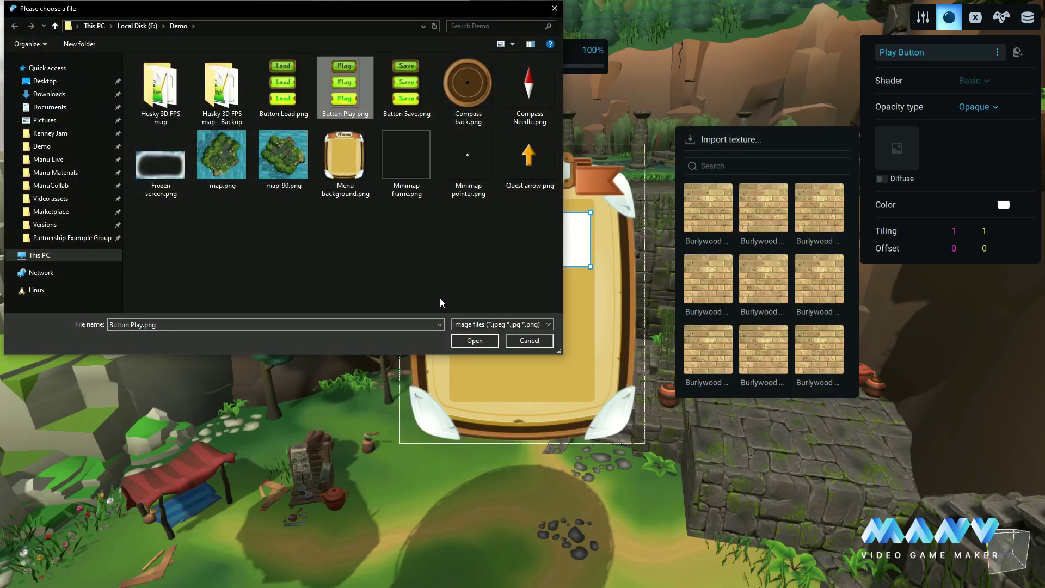
click(473, 341)
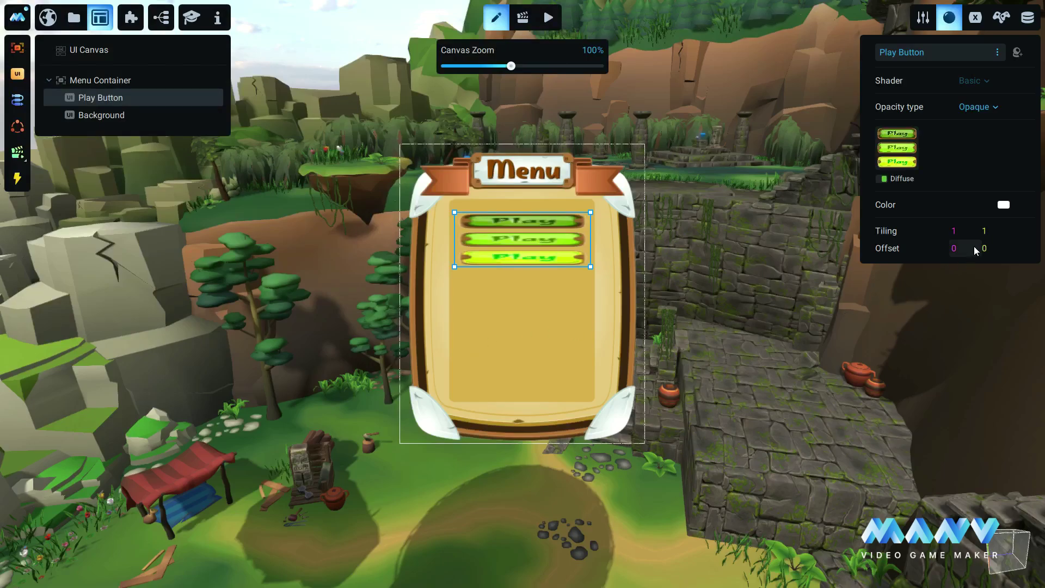
click(986, 230)
text(0.333)
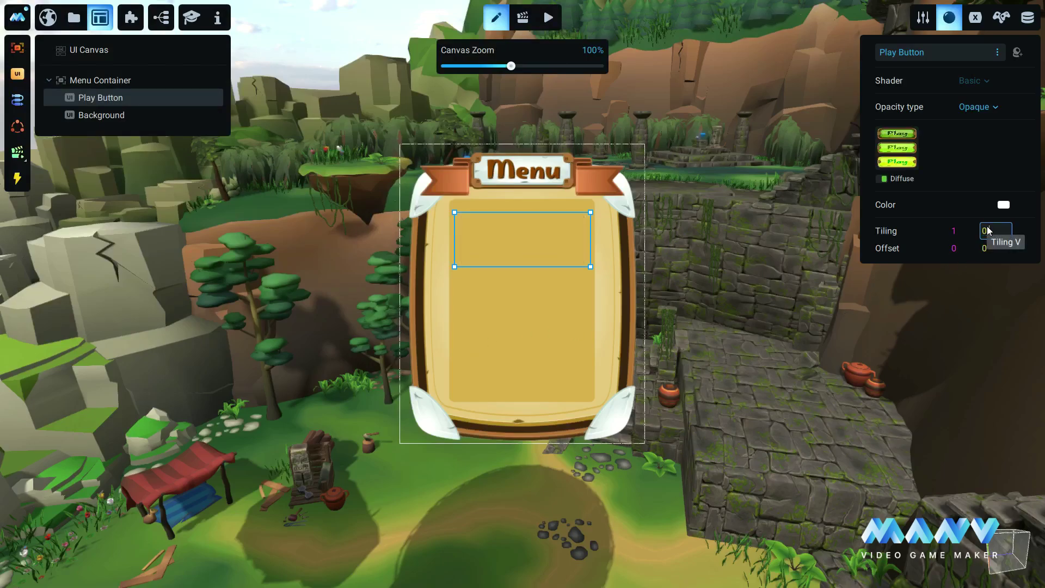
click(1004, 254)
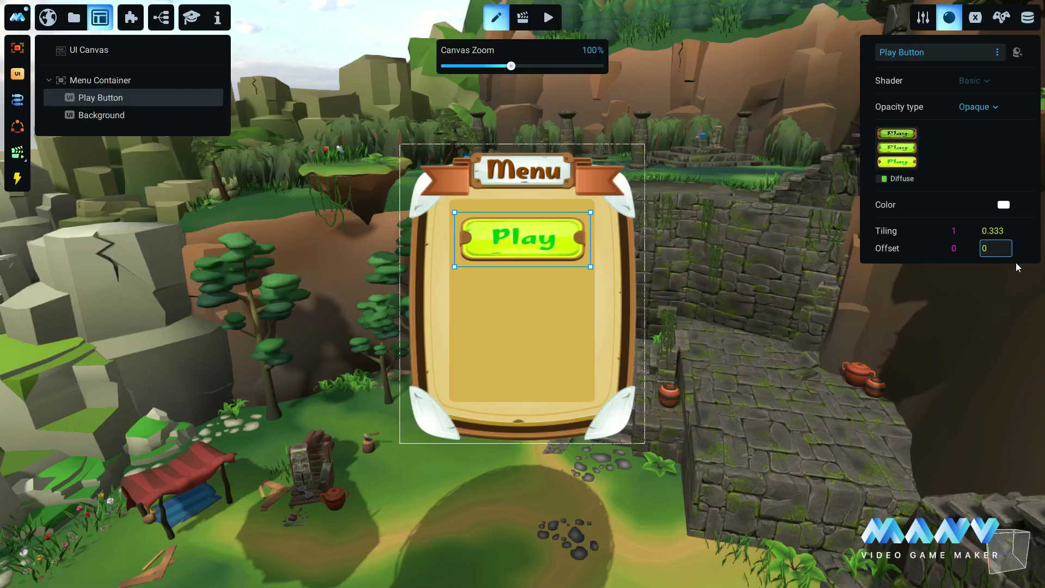
text(66.666)
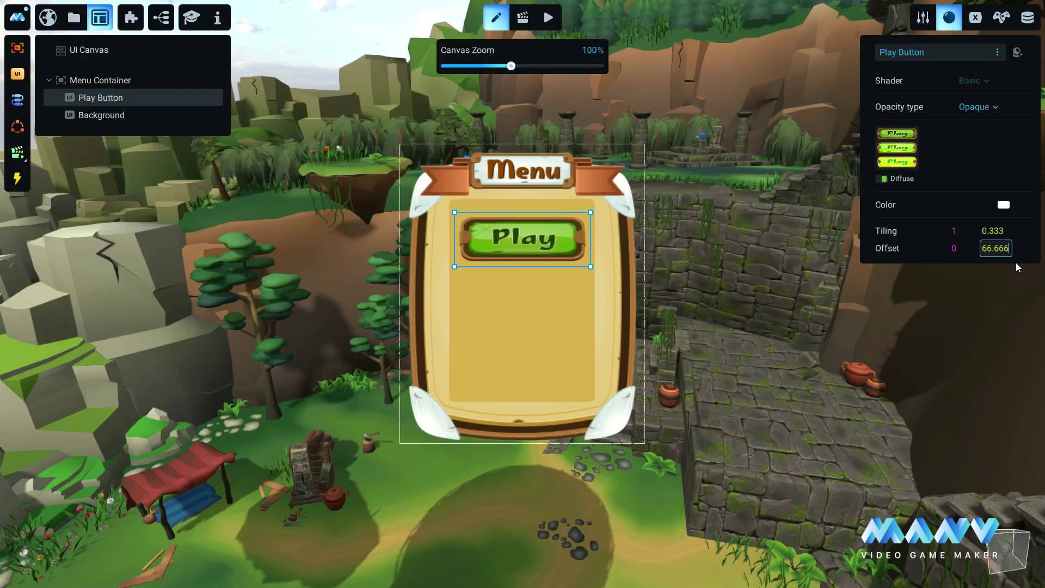
key(Return)
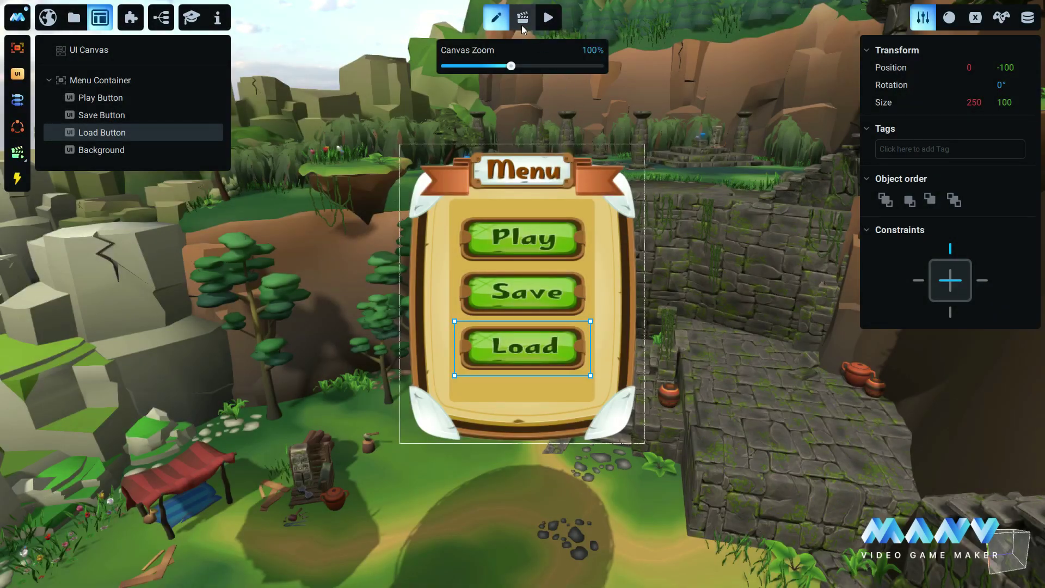
Step: In animation mode, create an animation from Menu Container, name it Menu On, and place it above Menu Container
click(523, 18)
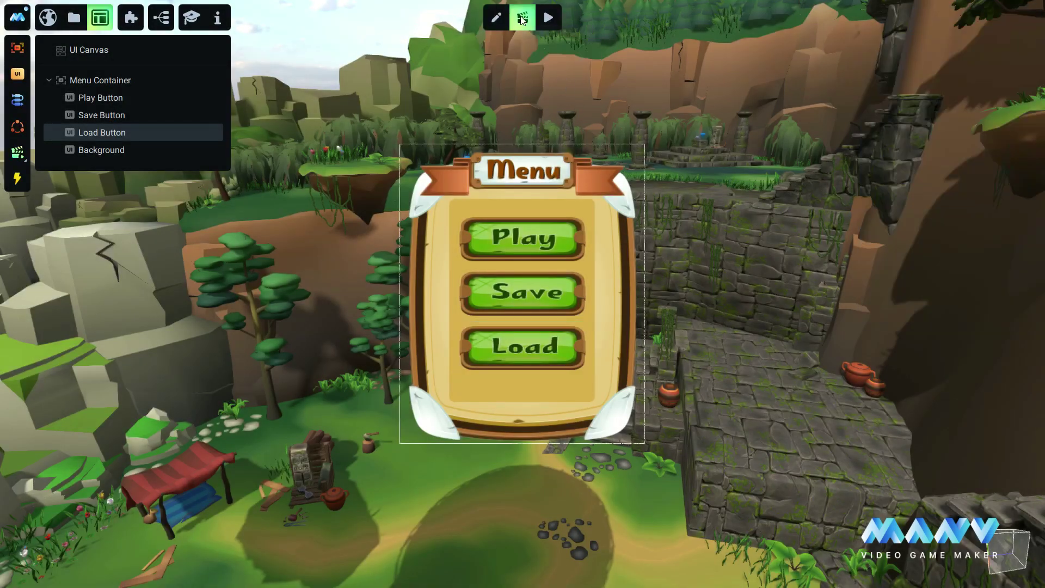
right_click(106, 80)
click(166, 90)
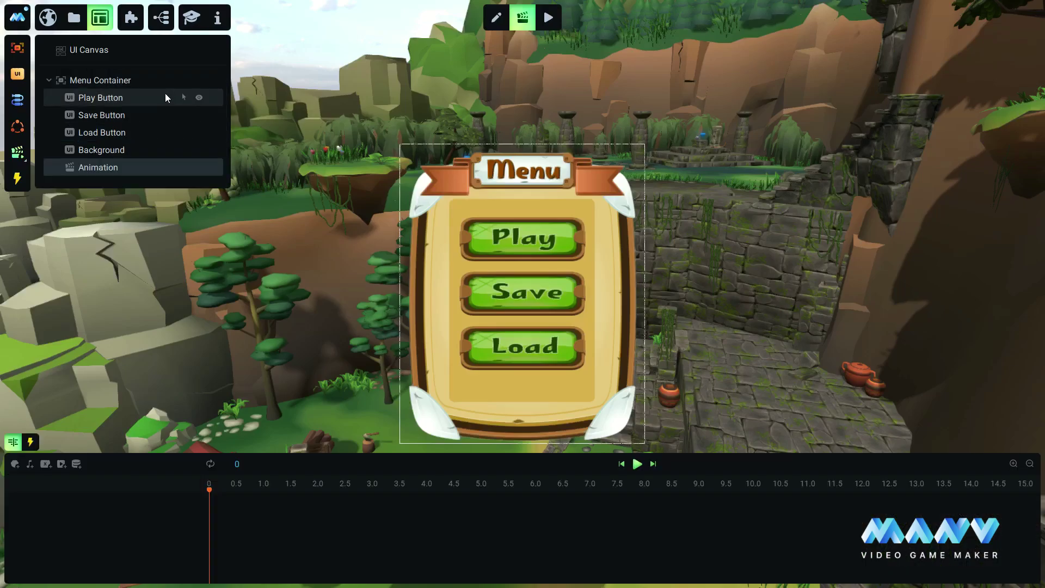
right_click(102, 167)
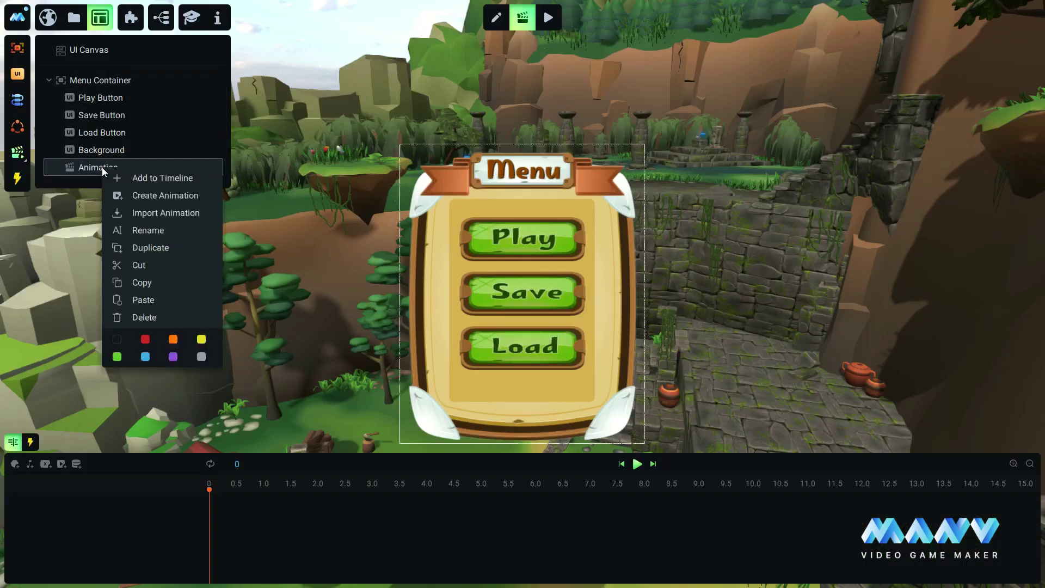
click(154, 229)
text(Men)
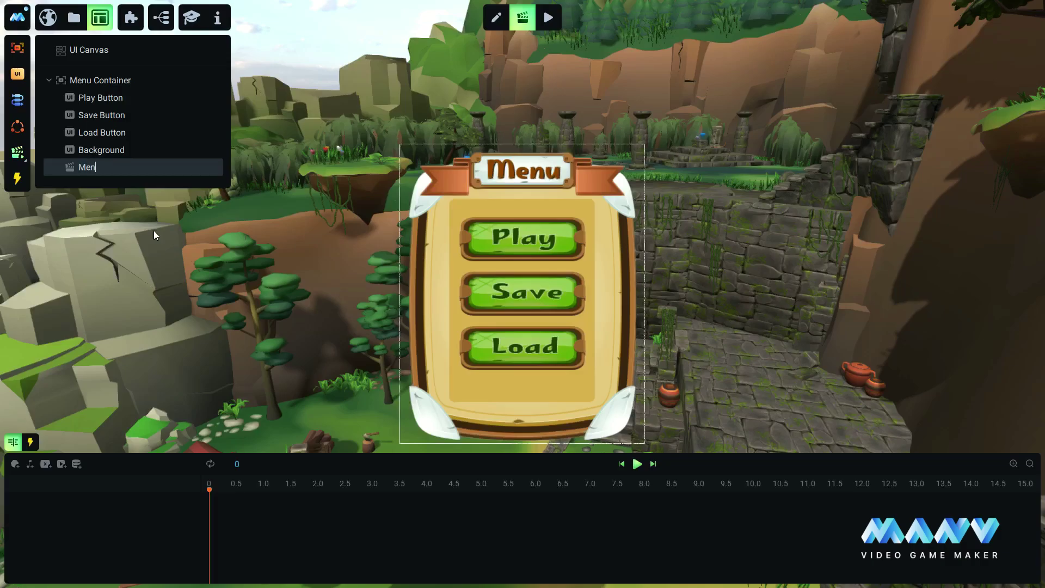
text(u On)
key(Return)
drag(89, 168, 103, 77)
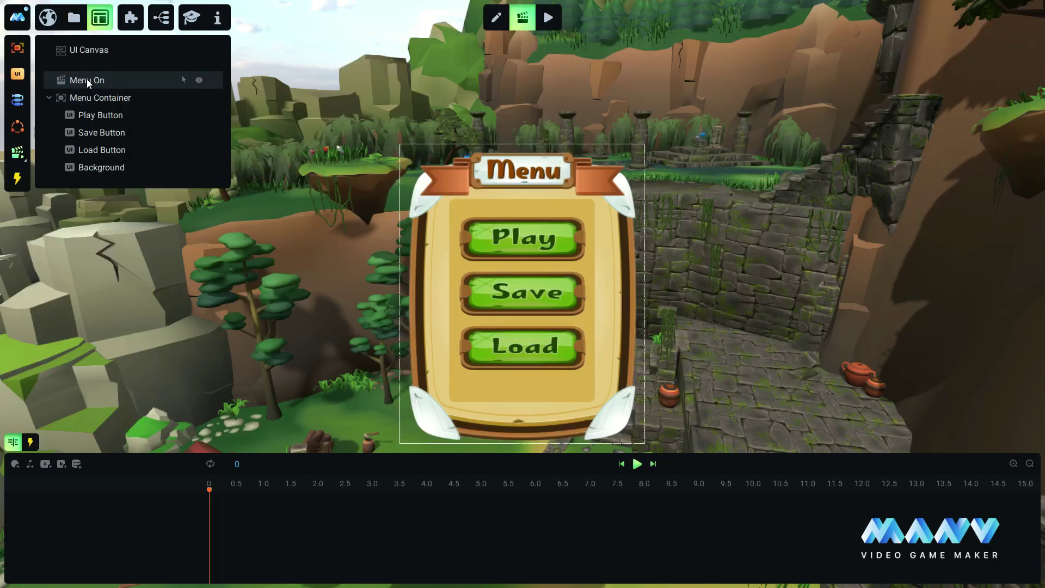
Step: Add a Menu Container track that keys Enabled all child elements
right_click(111, 98)
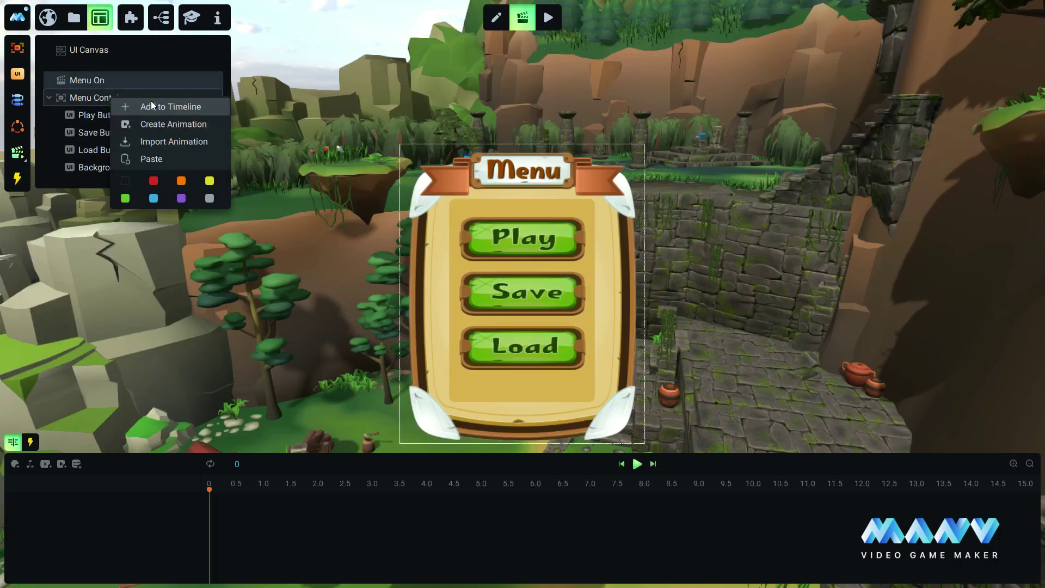
click(166, 107)
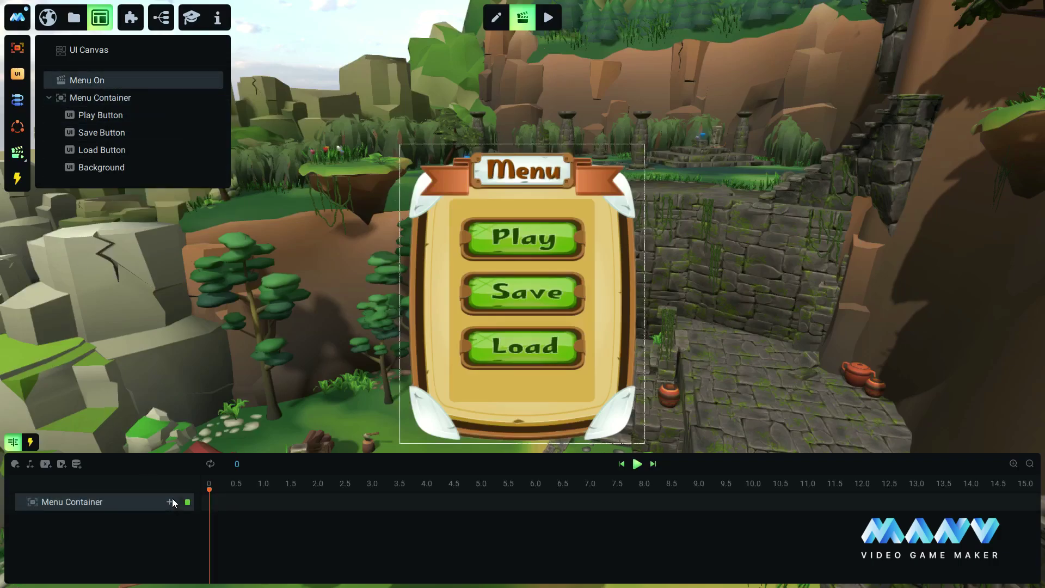
right_click(172, 498)
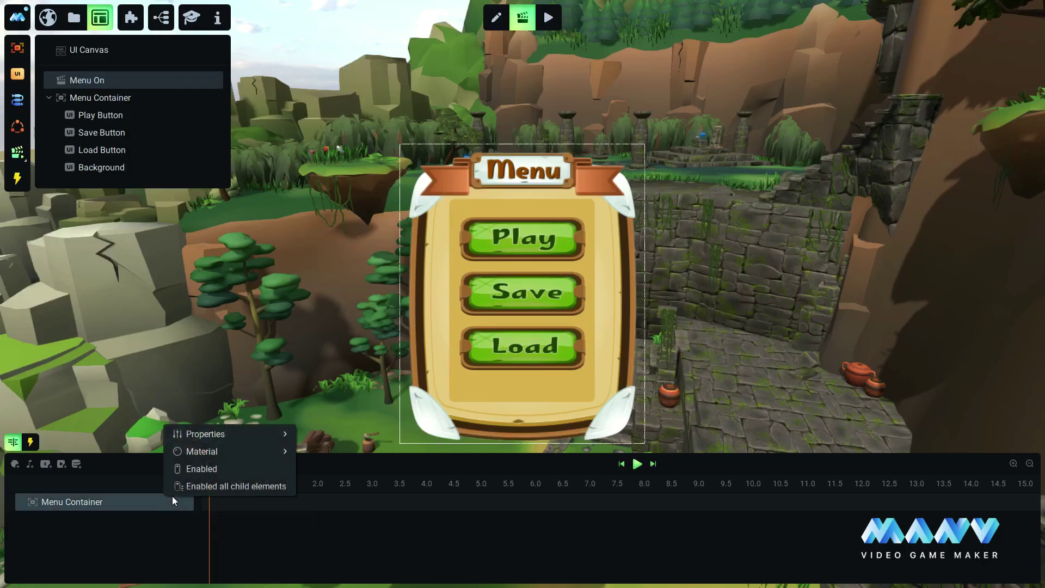
click(217, 487)
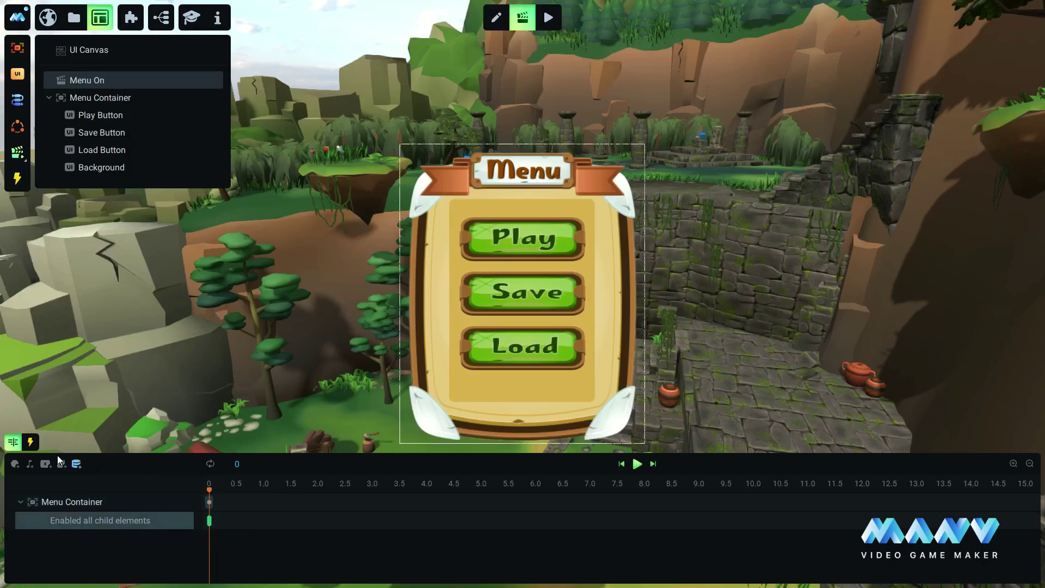
Step: Add a Key Down trigger set to the P key
click(30, 442)
click(60, 474)
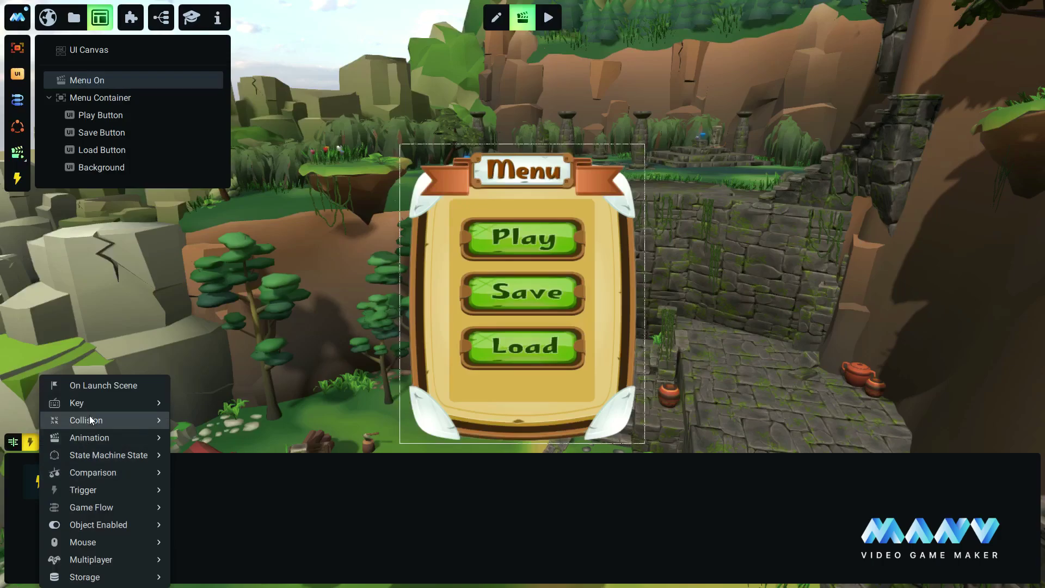
click(105, 403)
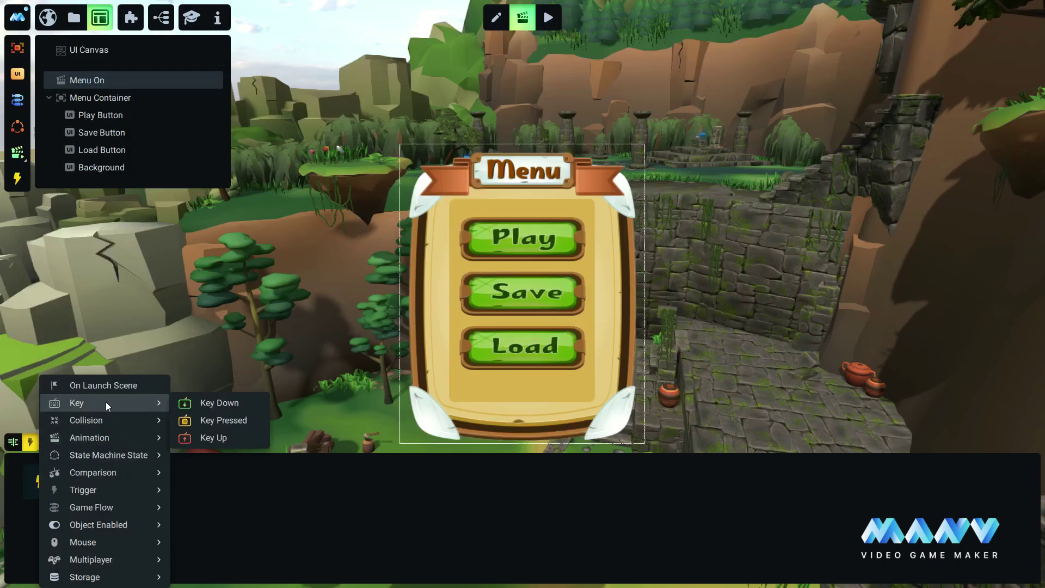
click(227, 403)
click(100, 480)
key(p)
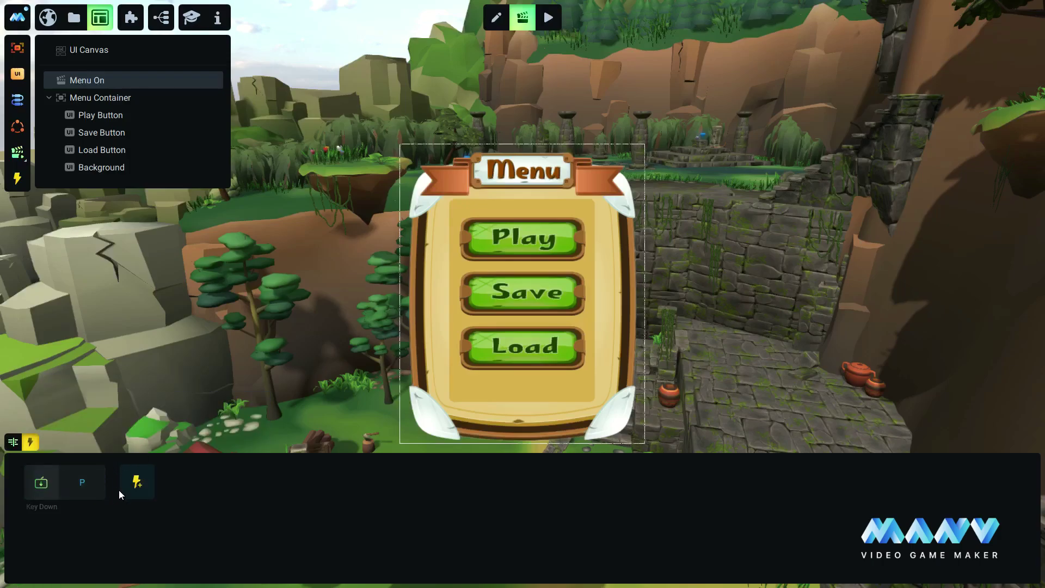
click(13, 443)
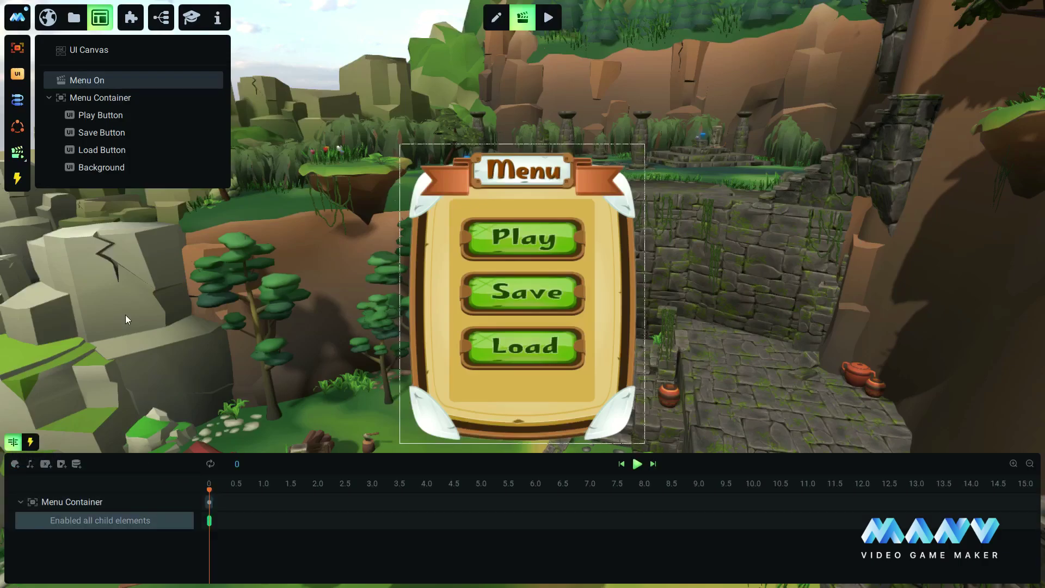
Step: Add Play Button as a Menu On timeline track and bring up its animatable Properties
right_click(95, 116)
click(150, 122)
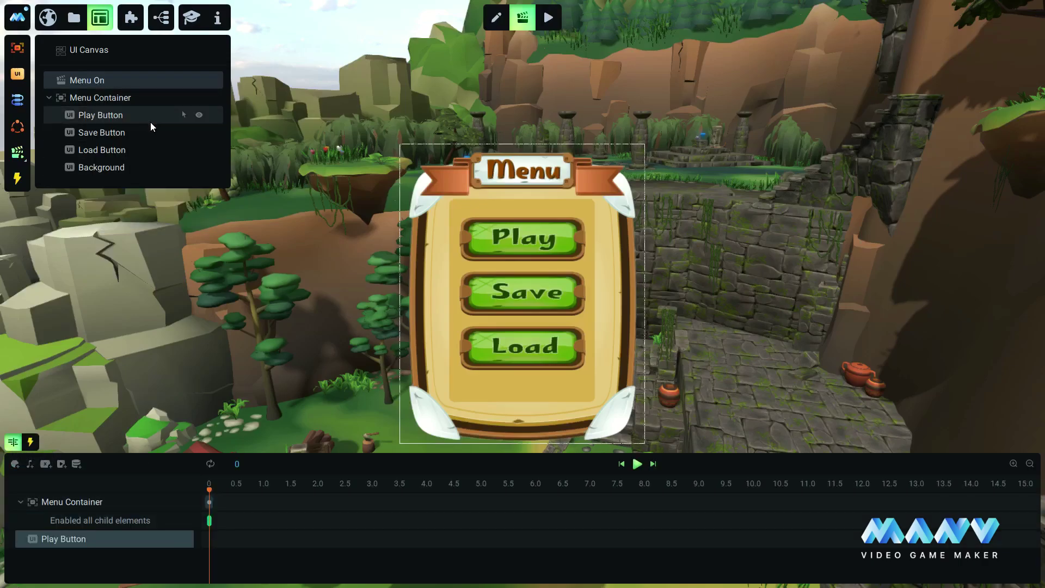
click(169, 539)
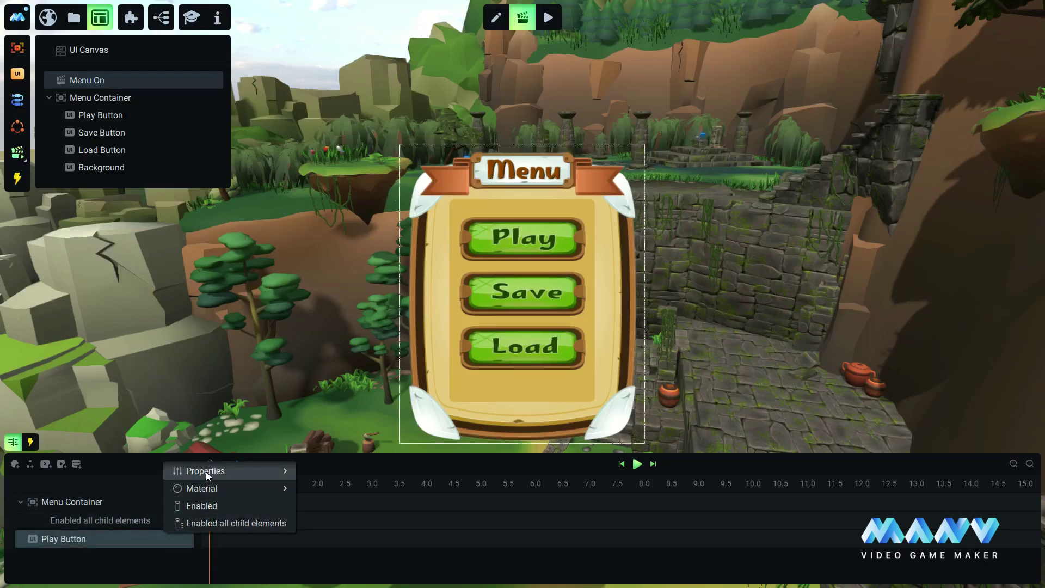
mouse_move(220, 472)
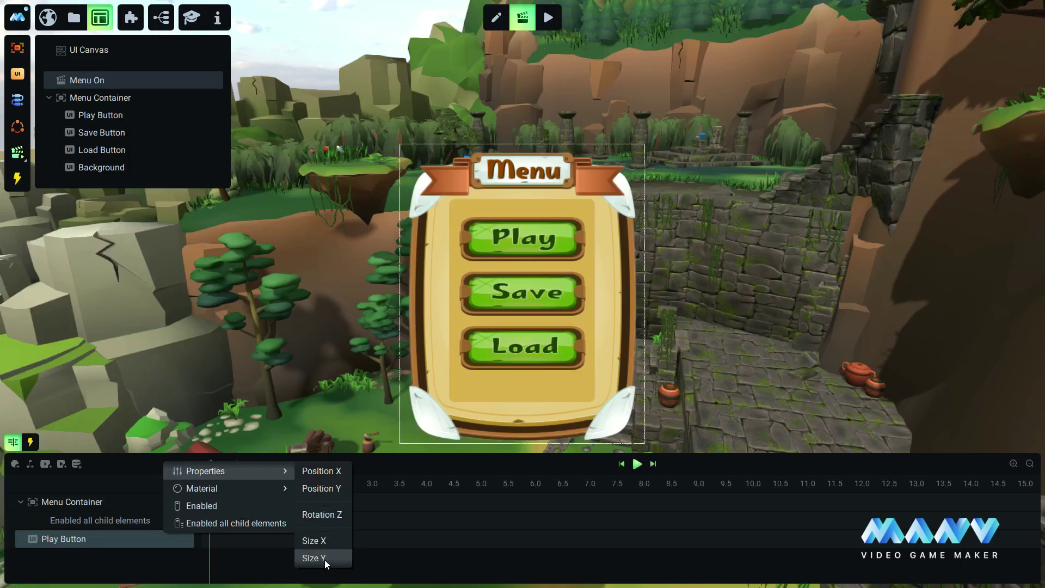
mouse_move(199, 490)
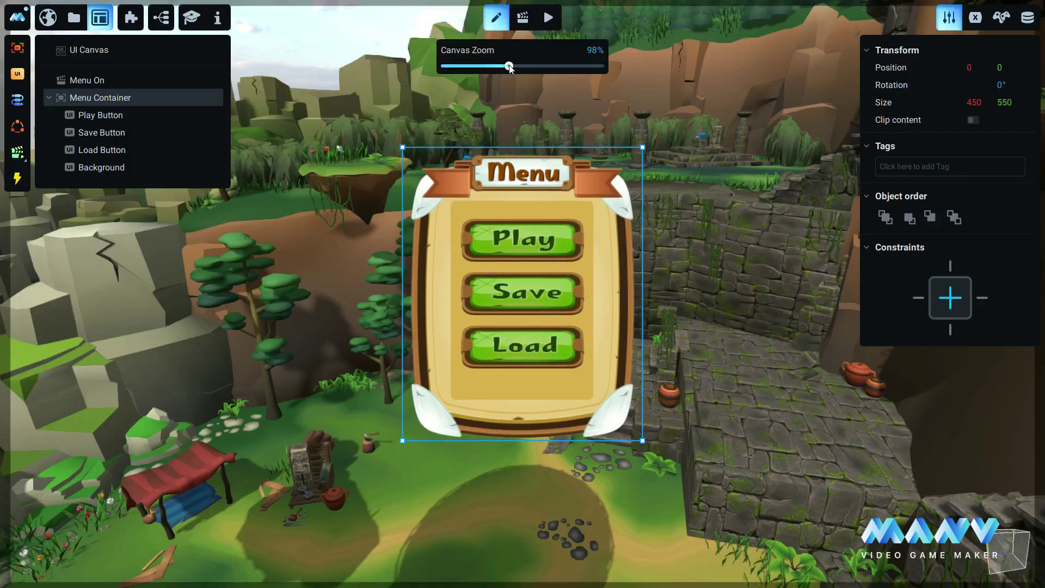
mouse_move(511, 66)
mouse_down()
mouse_move(544, 67)
mouse_move(479, 71)
mouse_move(528, 71)
mouse_move(518, 74)
mouse_up()
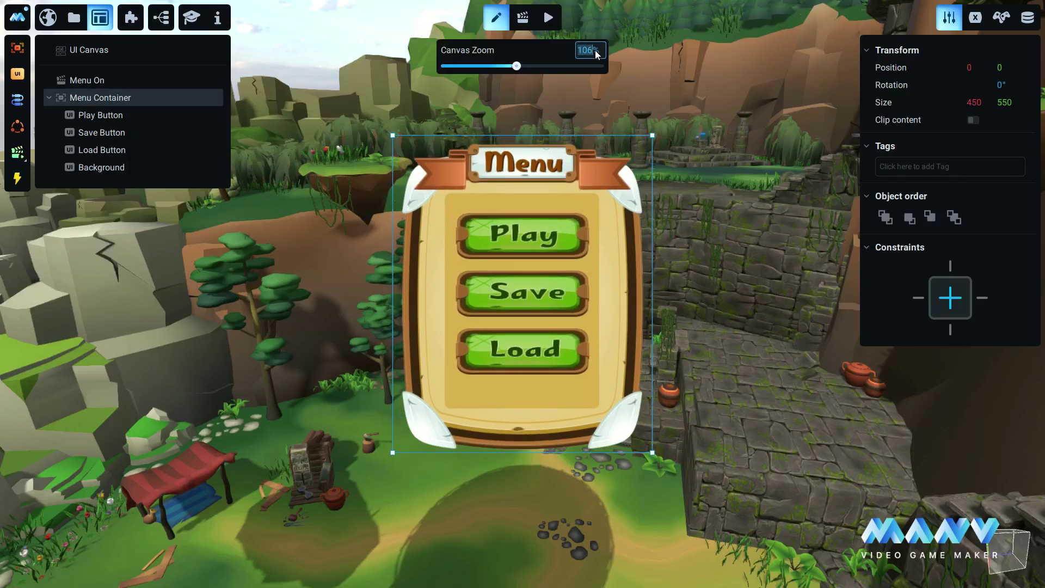
text(100)
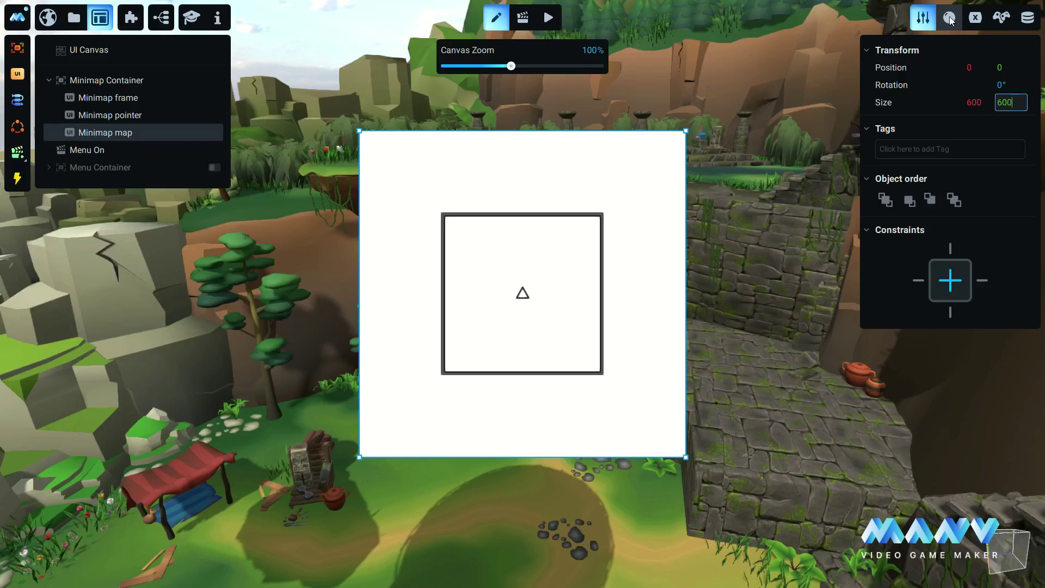
Step: Create a new Map material for the minimap with map-90.png as its Diffuse texture
click(951, 18)
click(1018, 52)
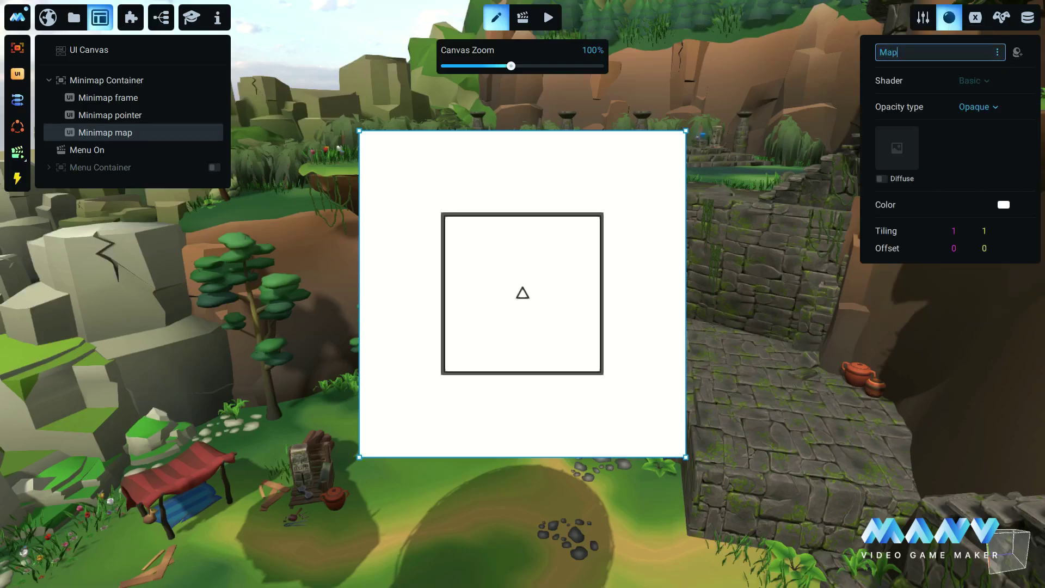
click(896, 155)
click(728, 140)
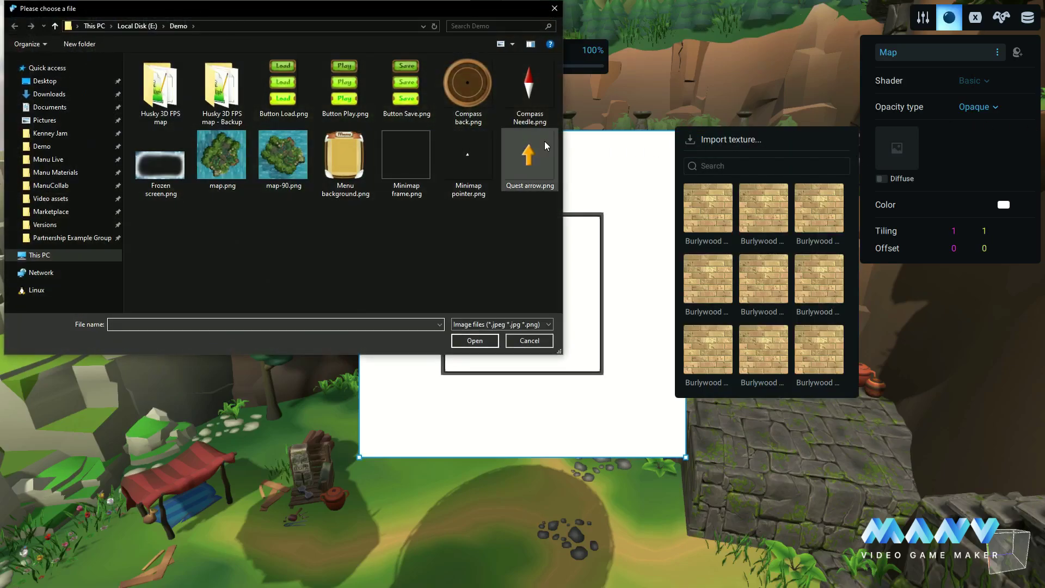
click(283, 158)
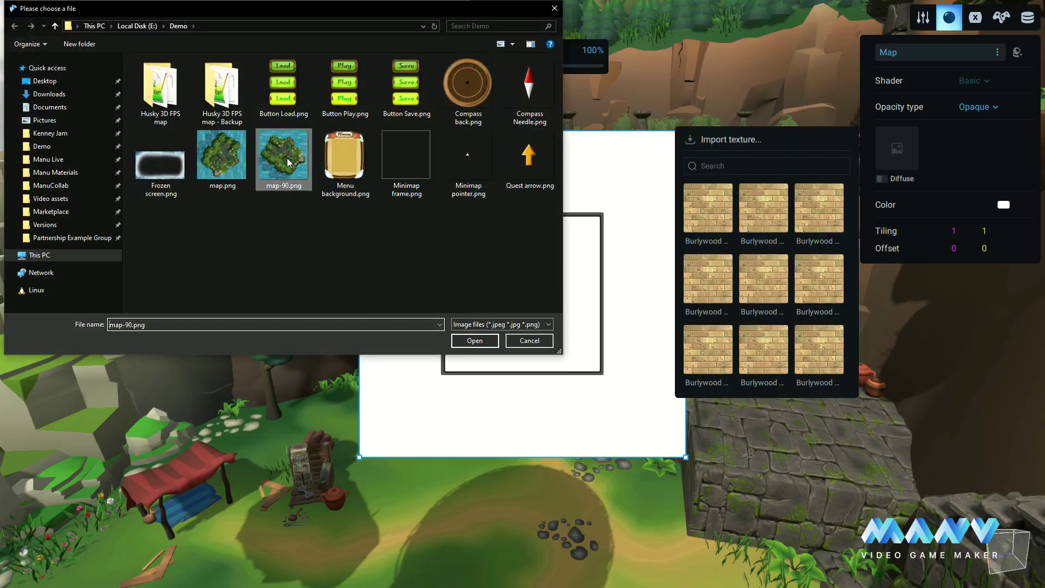
click(474, 342)
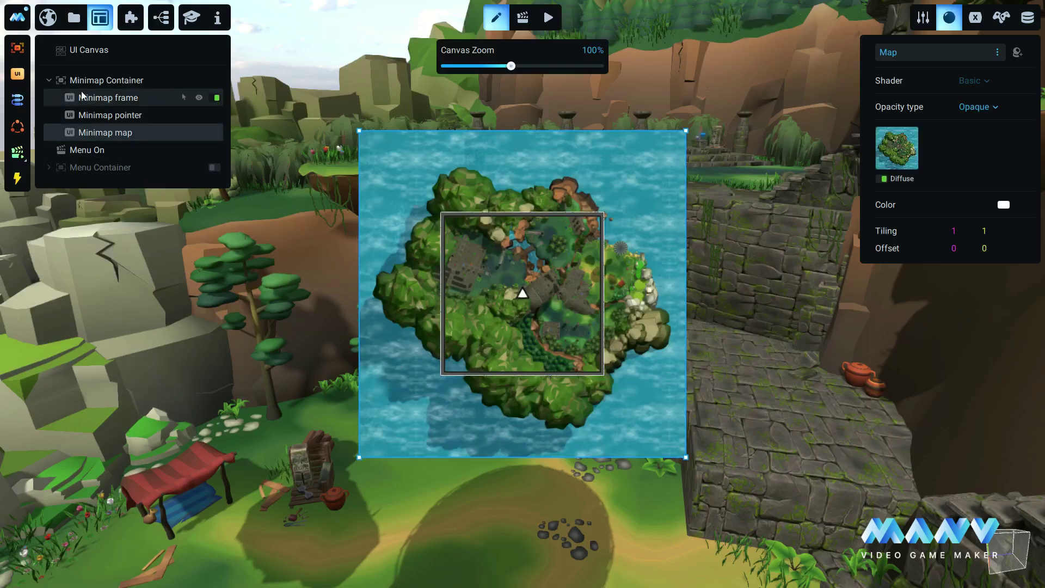
click(124, 80)
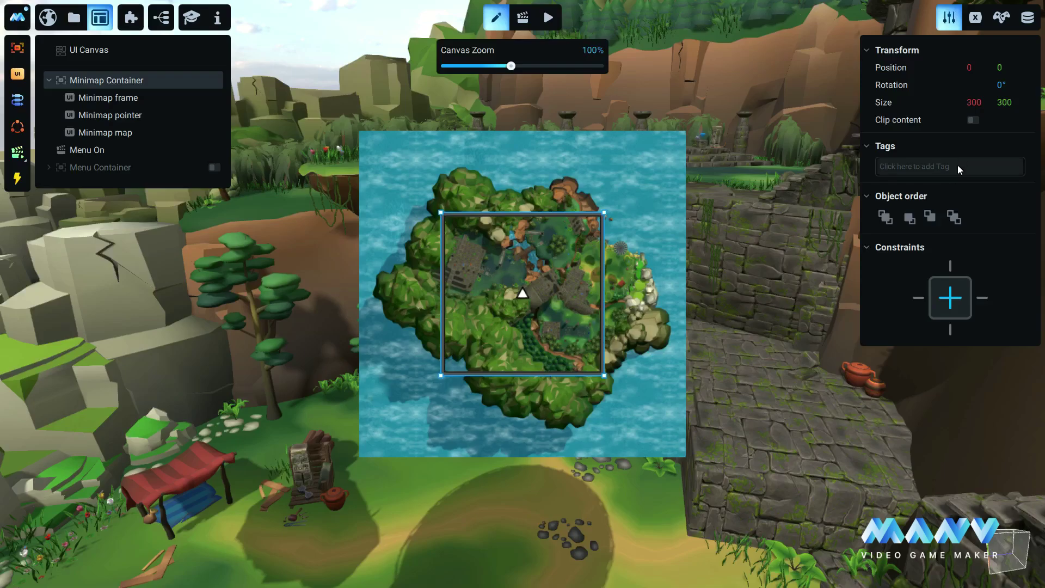
Step: Enable Clip content on the Minimap Container, then rotate the map to test the clipping
click(972, 120)
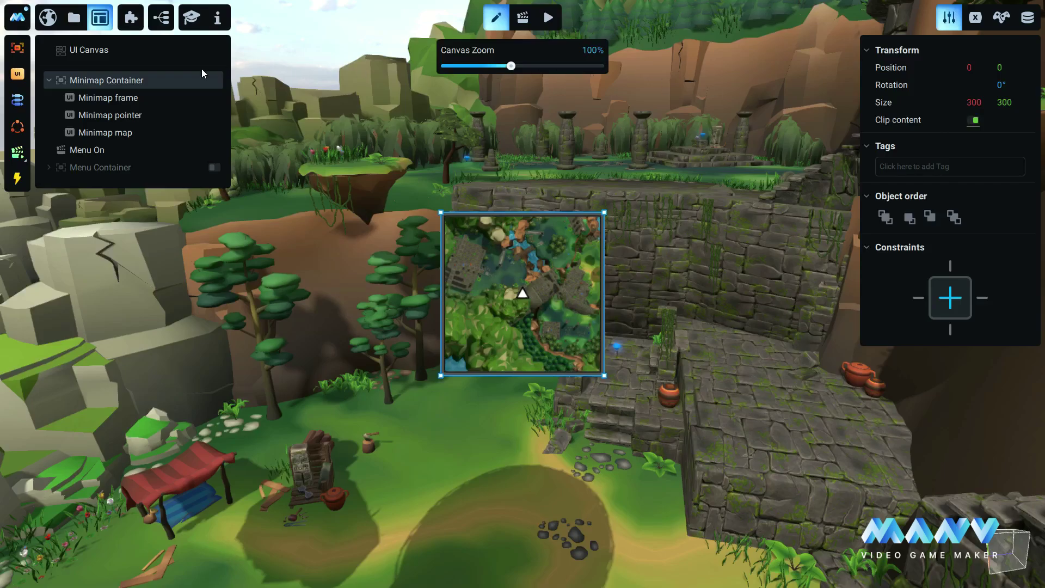
click(99, 133)
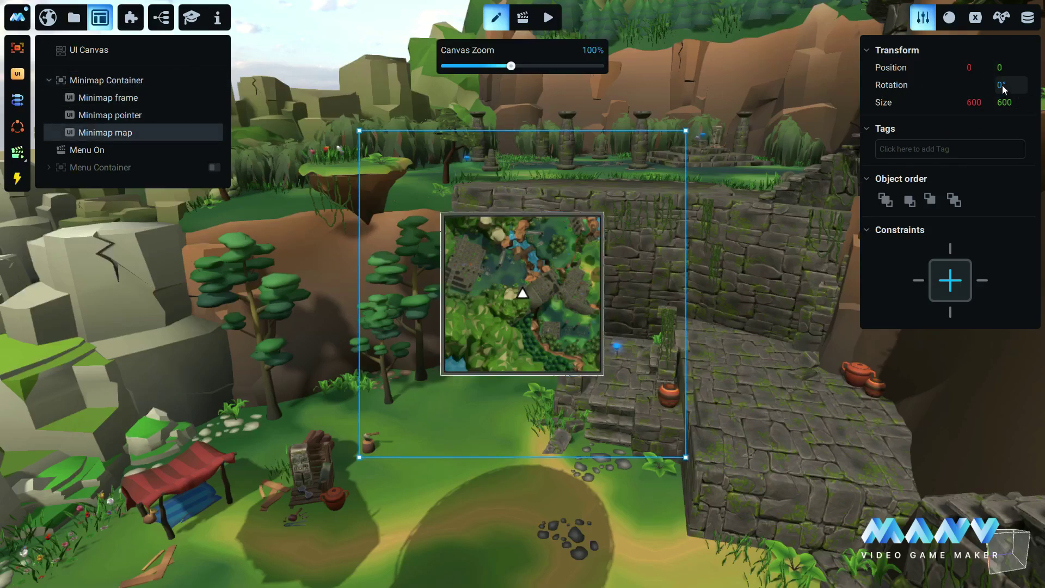
key(Up)
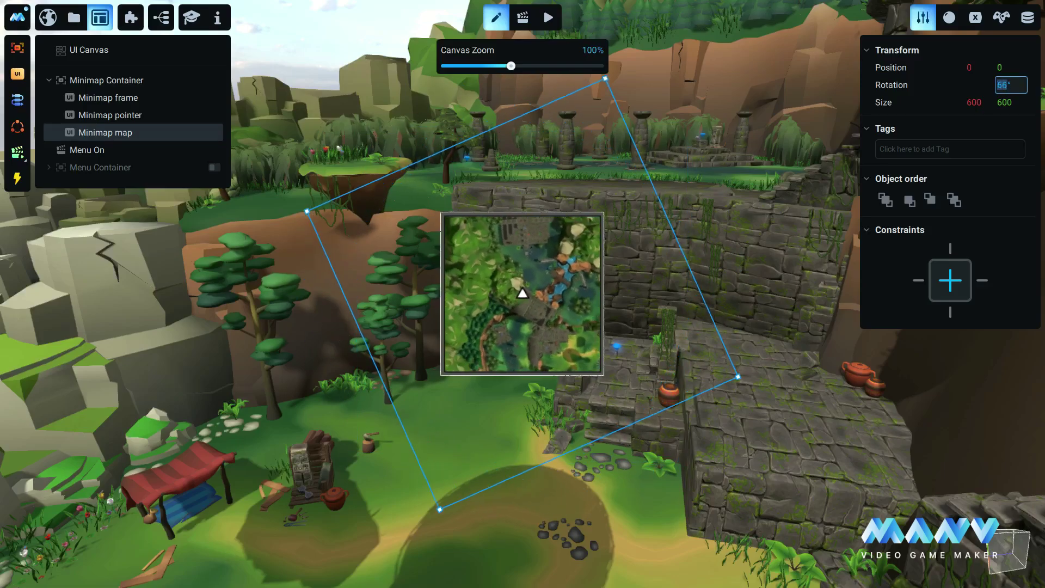
key(Up)
key(Up)
key(Up)
key(Up)
key(Up)
key(Up)
text(0)
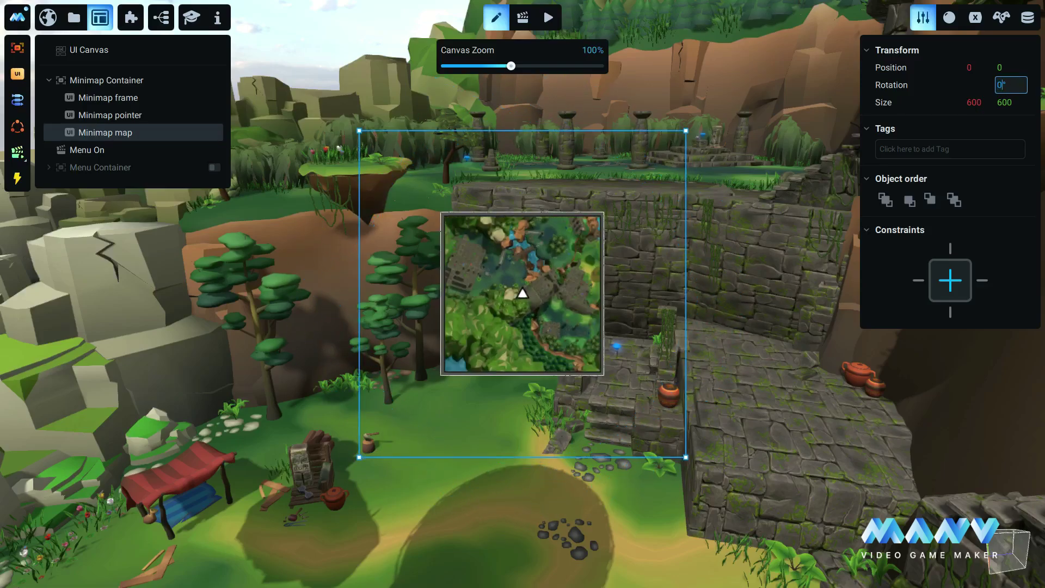
Step: Nudge the map to test clipping, reset its position to 0,0, and order it behind the frame and pointer
key(Up)
key(Up)
key(Up)
key(Up)
key(Up)
key(Up)
key(Up)
key(Up)
key(Up)
key(Up)
key(Up)
key(Up)
key(Up)
key(Up)
key(Up)
key(Up)
key(Up)
key(Up)
key(Up)
key(Up)
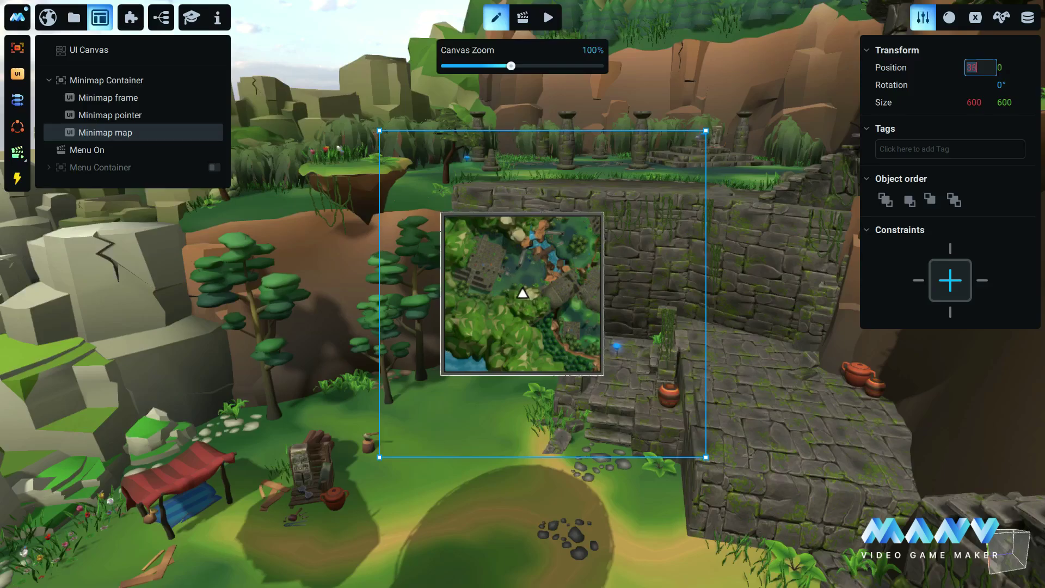
key(Down)
key(Down)
key(Down)
key(Down)
key(Down)
key(Down)
key(Down)
key(Down)
key(Down)
key(Down)
key(Down)
key(Down)
key(Down)
key(Down)
key(Down)
key(Down)
key(Down)
key(Down)
key(Down)
key(Down)
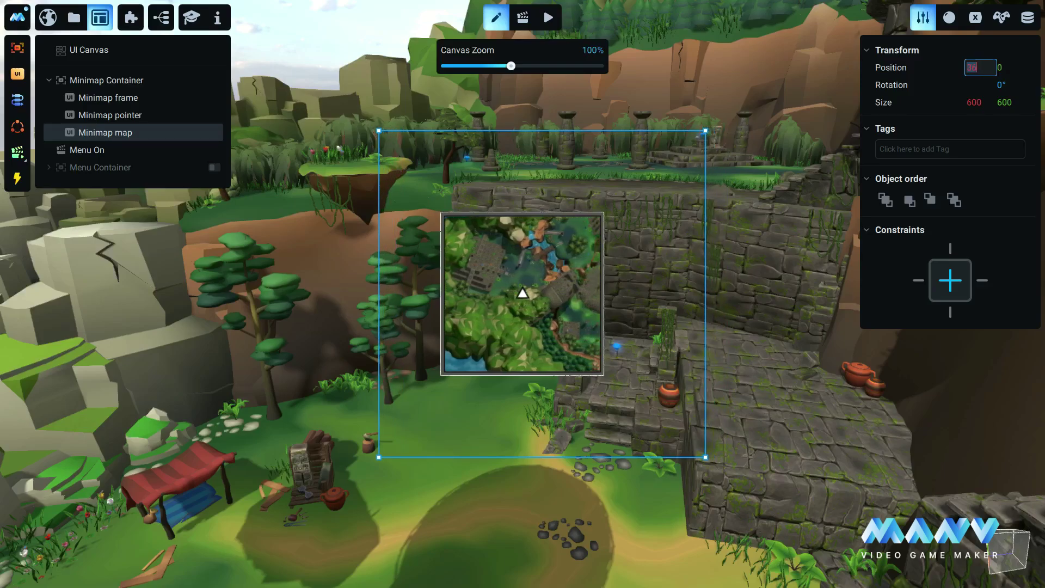
key(Up)
key(Up)
key(Up)
key(Up)
key(Up)
key(Up)
key(Up)
key(Up)
key(Up)
key(Up)
key(Up)
key(Up)
key(Up)
key(Up)
key(Up)
key(Up)
key(Up)
key(Up)
key(Up)
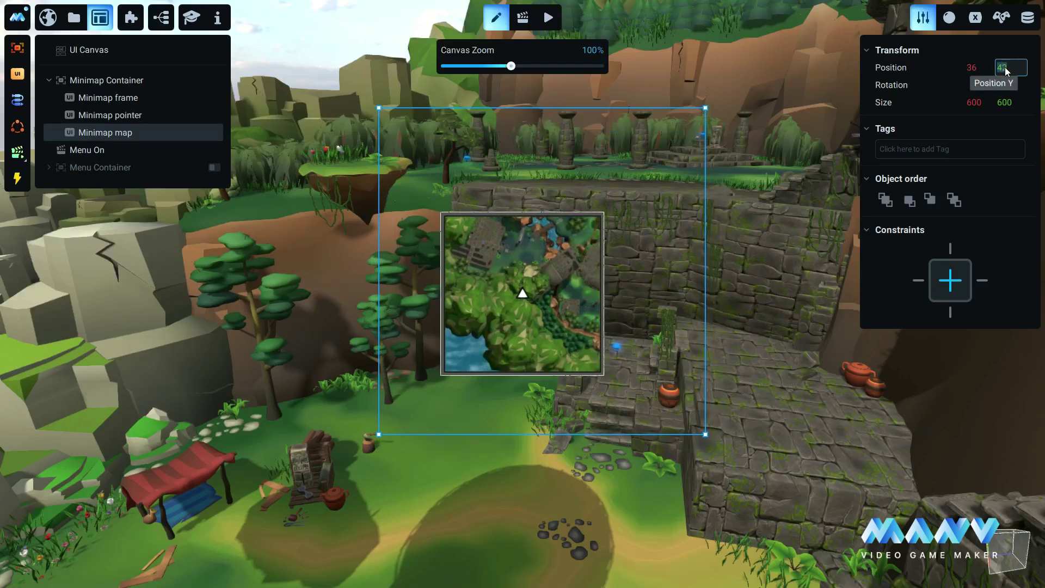
text(0)
click(977, 68)
text(0)
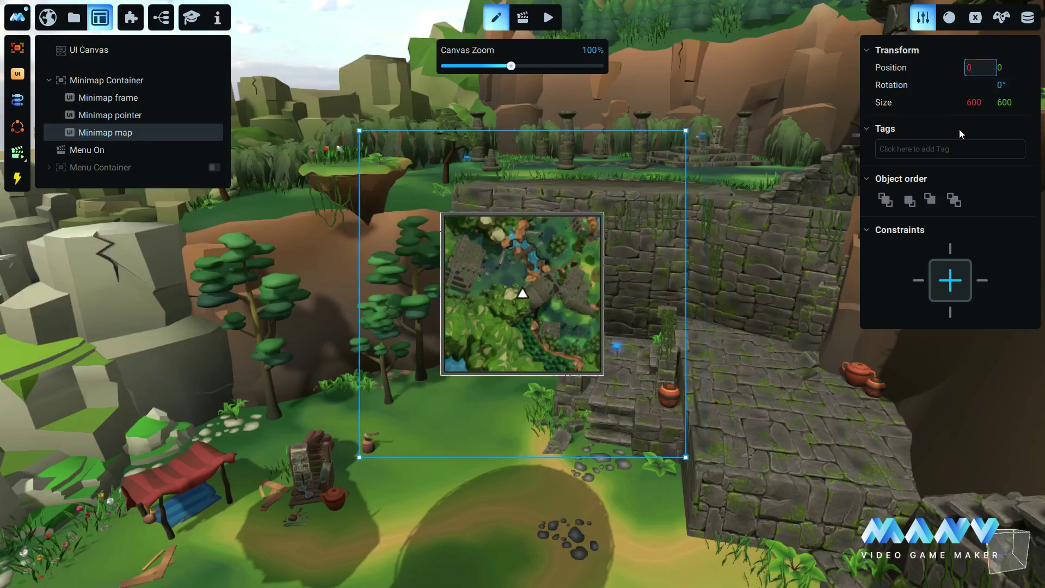
click(886, 203)
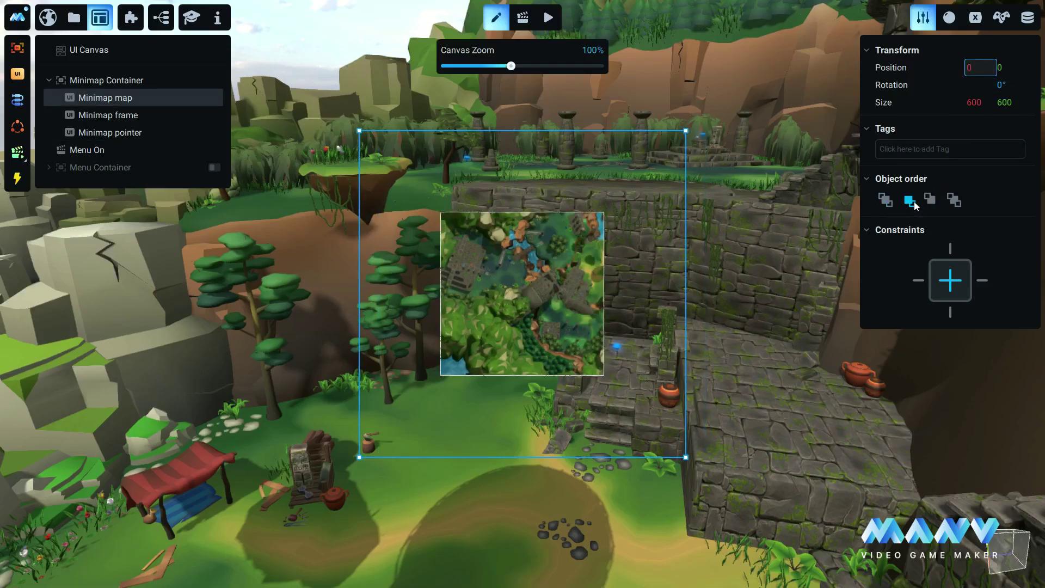
click(915, 204)
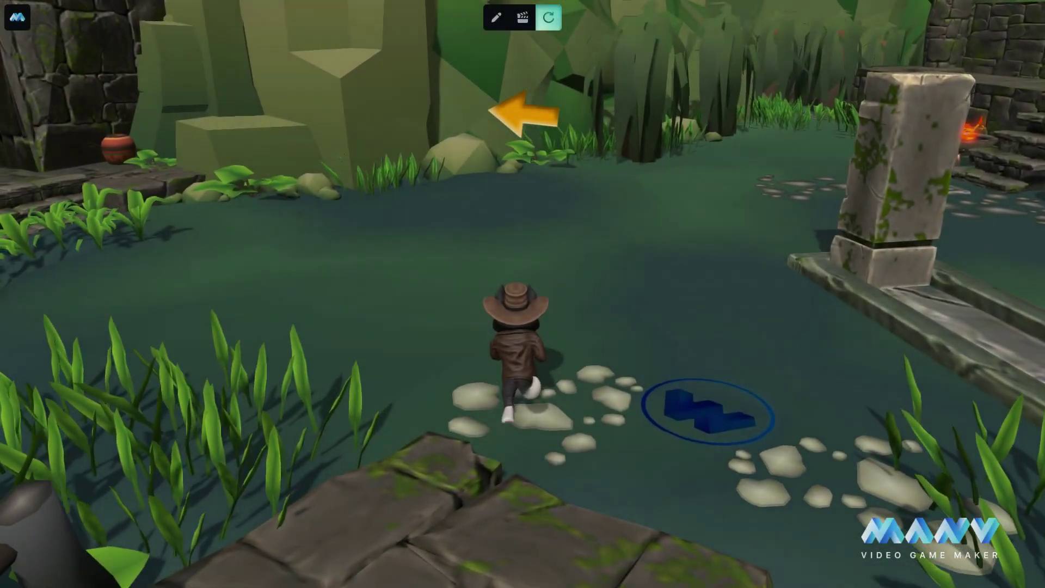
Step: Run the character forward onto the ruins, then sail the ship toward the island, steering left and right
key(w)
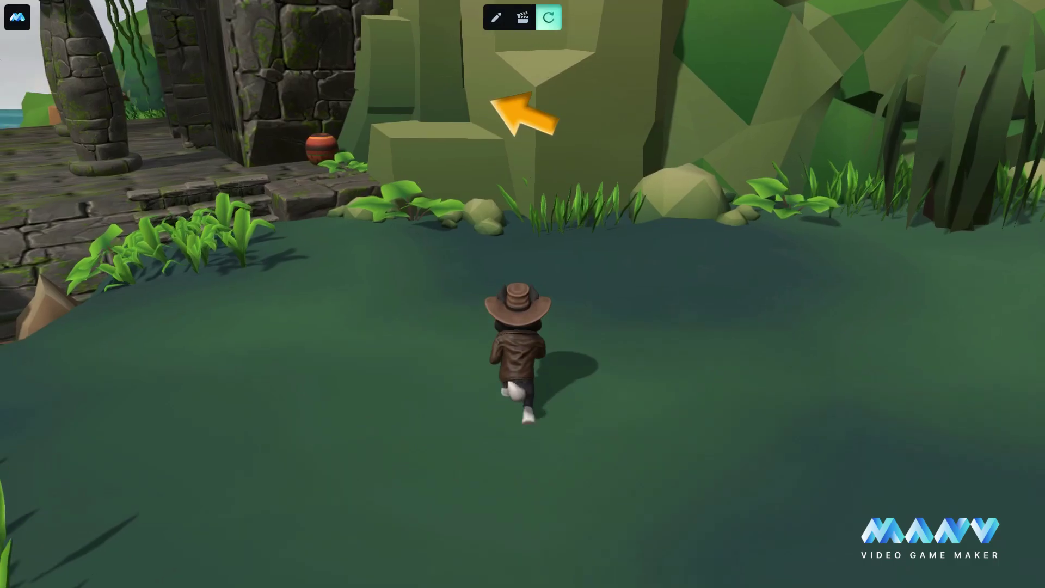
key(w)
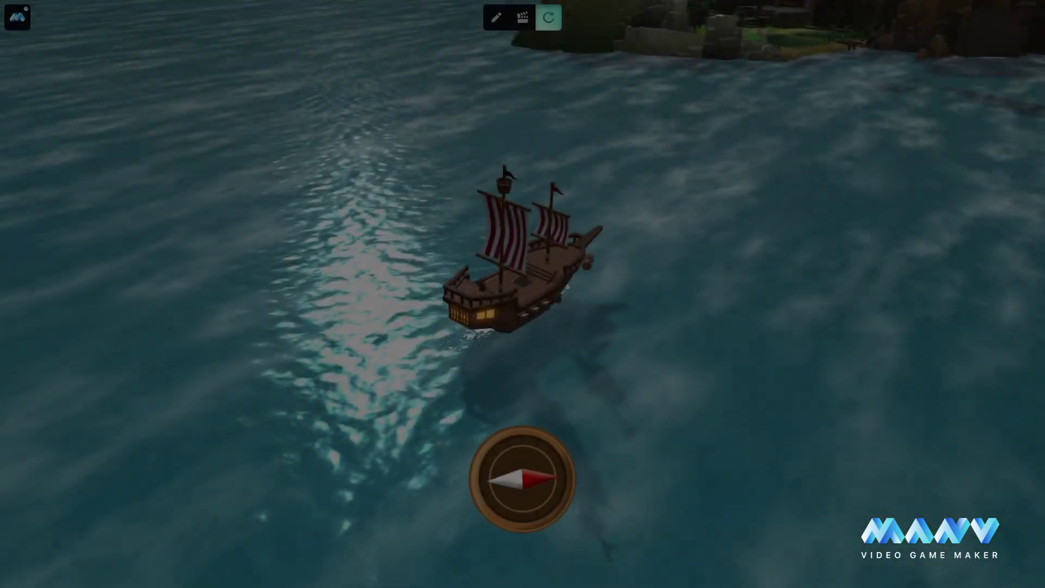
key(w)
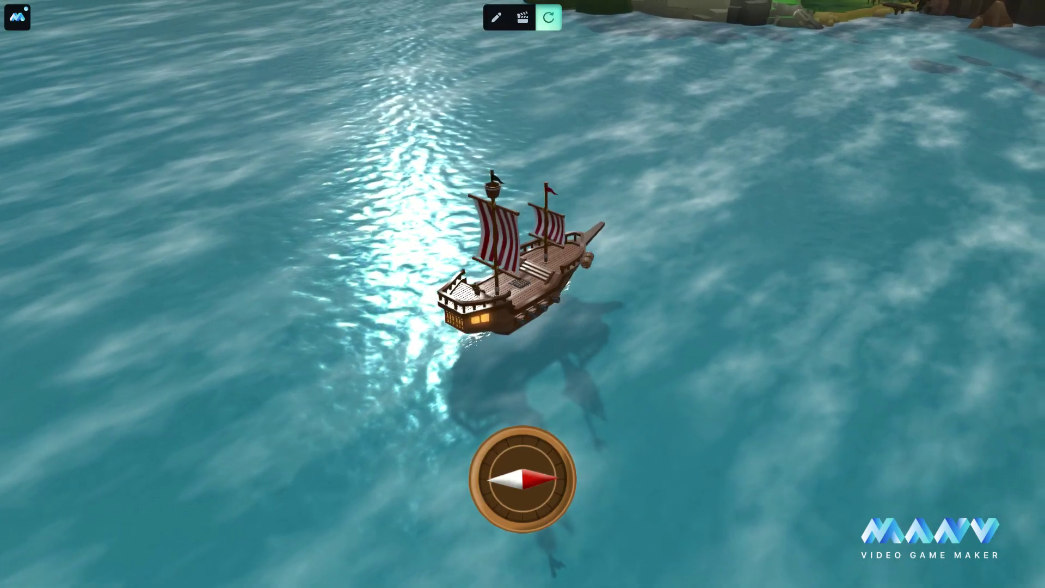
key(d)
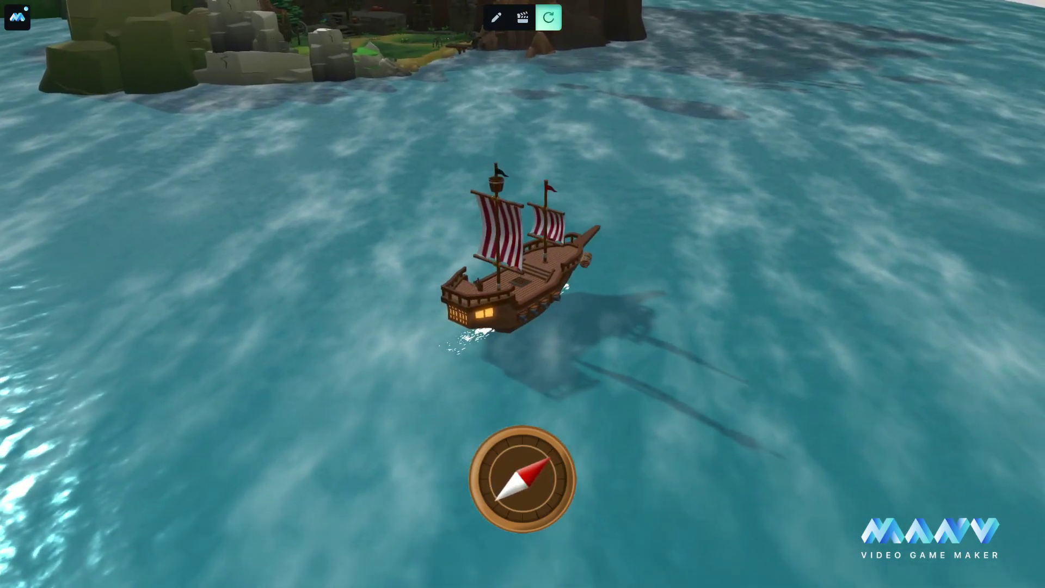
key(a)
key(a)
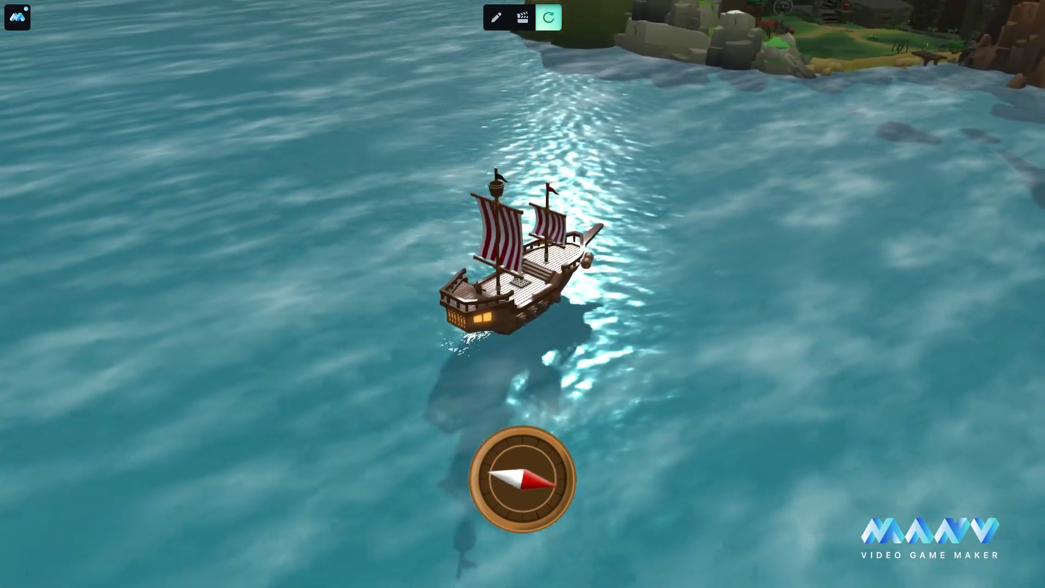
key(a)
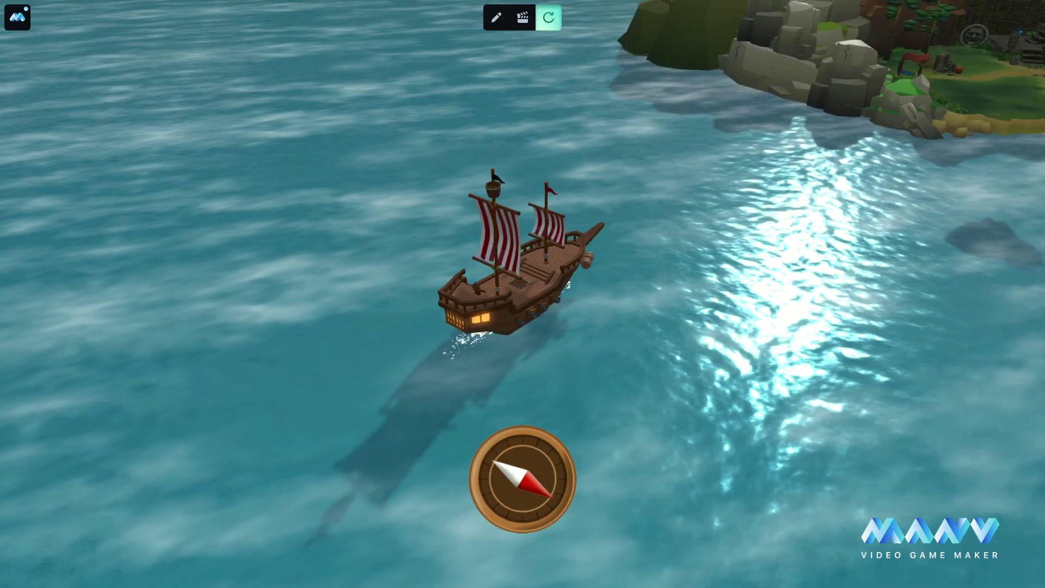
key(d)
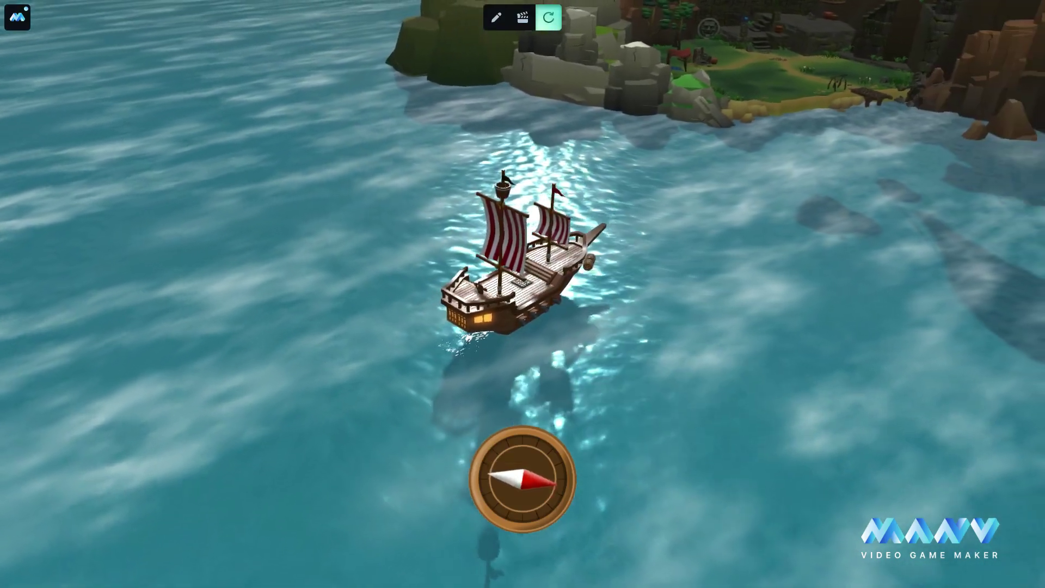